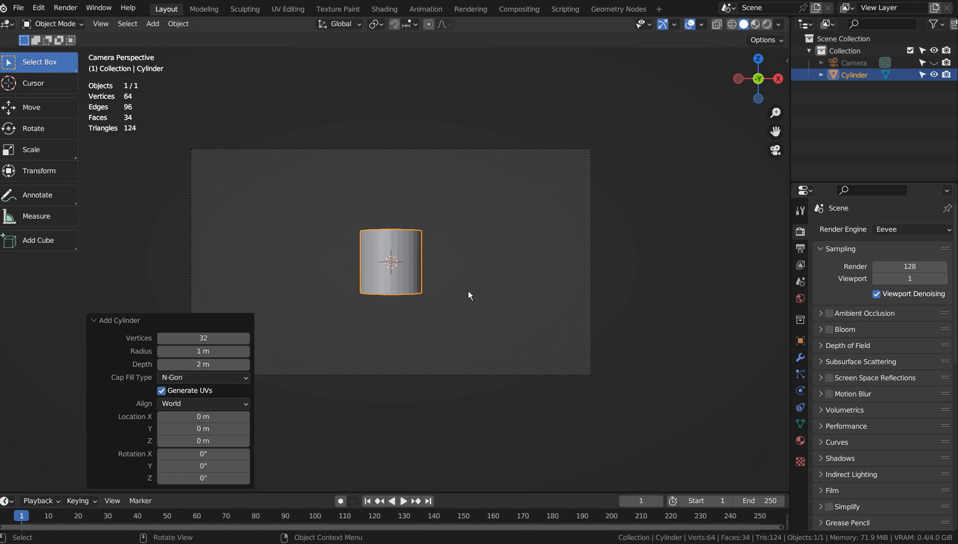
Scale the cylinder uniformly to 0.420, and stretch it along Z by 2.206
key(s)
click(417, 285)
key(s)
key(z)
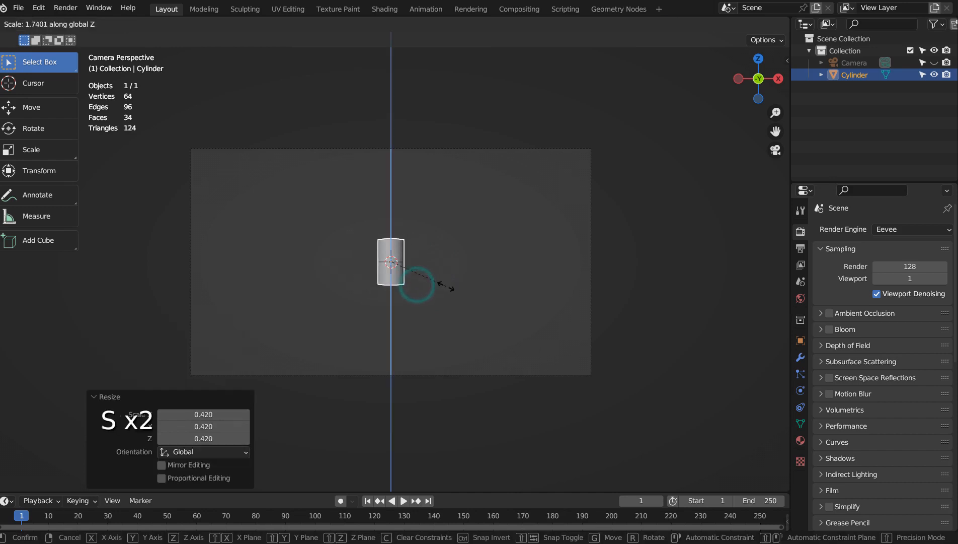
click(463, 285)
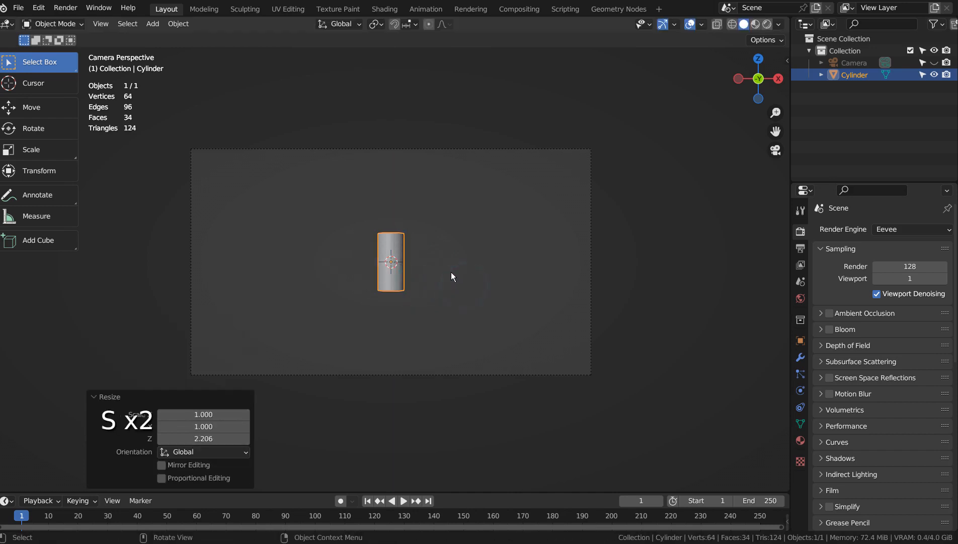
Duplicate the cylinder in the right view, tilt the copy by 21.8°, and place it overlapping the upper front of the original
key(KP_3)
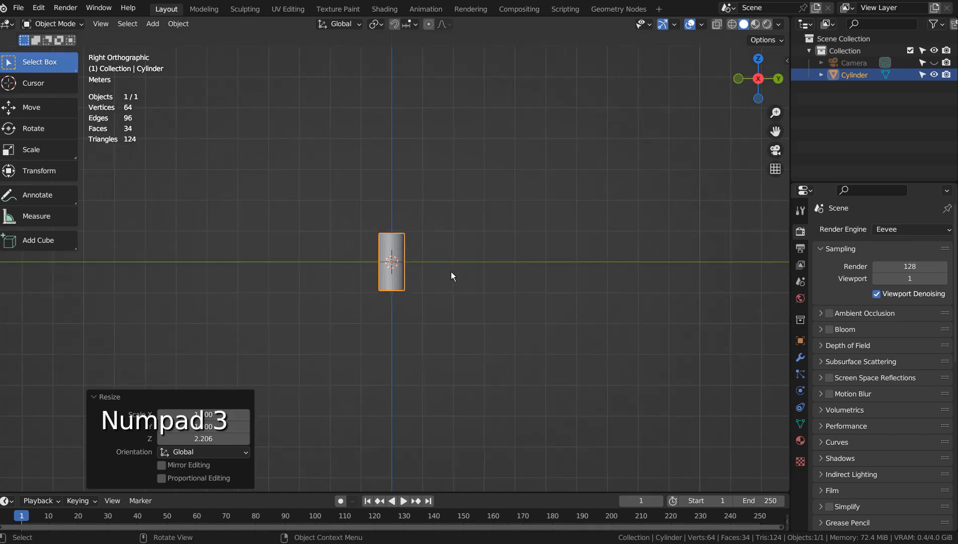
key(shift+d)
key(r)
click(442, 266)
key(g)
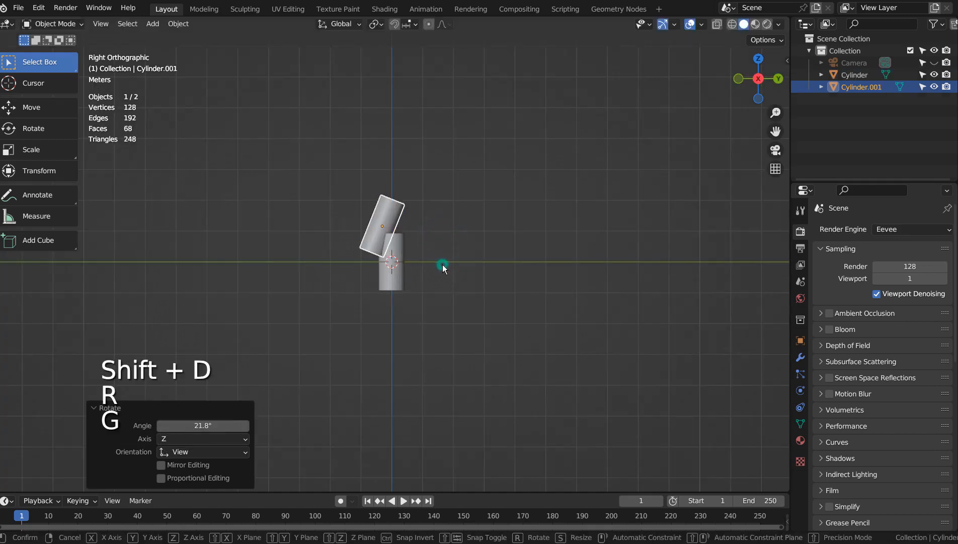
click(441, 277)
Widen the lower, upright cylinder along X to about 1.75 times its width
key(KP_0)
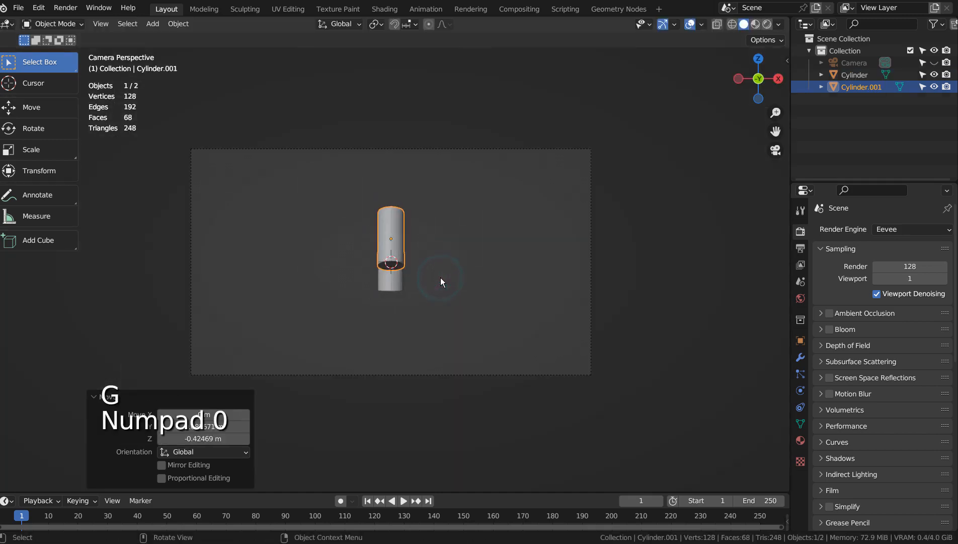
click(396, 283)
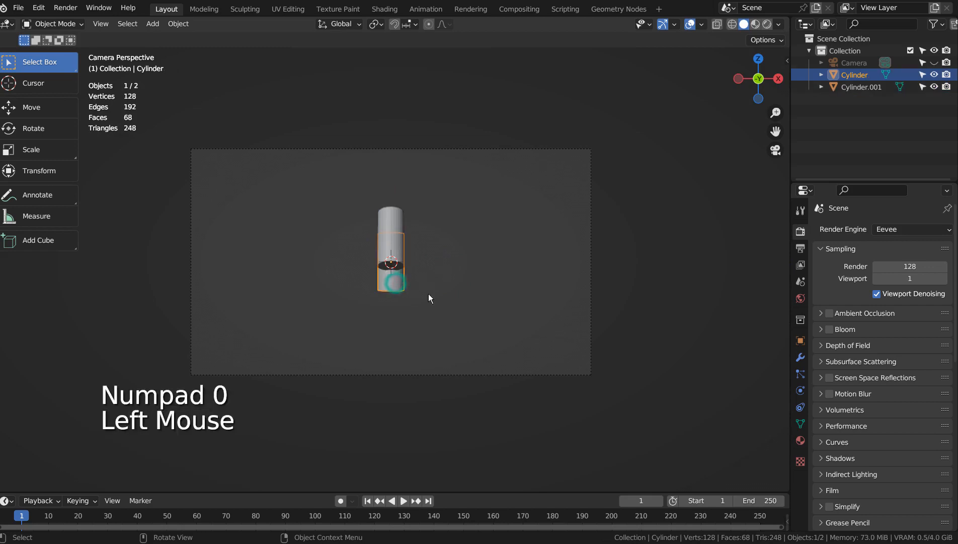
key(s)
key(x)
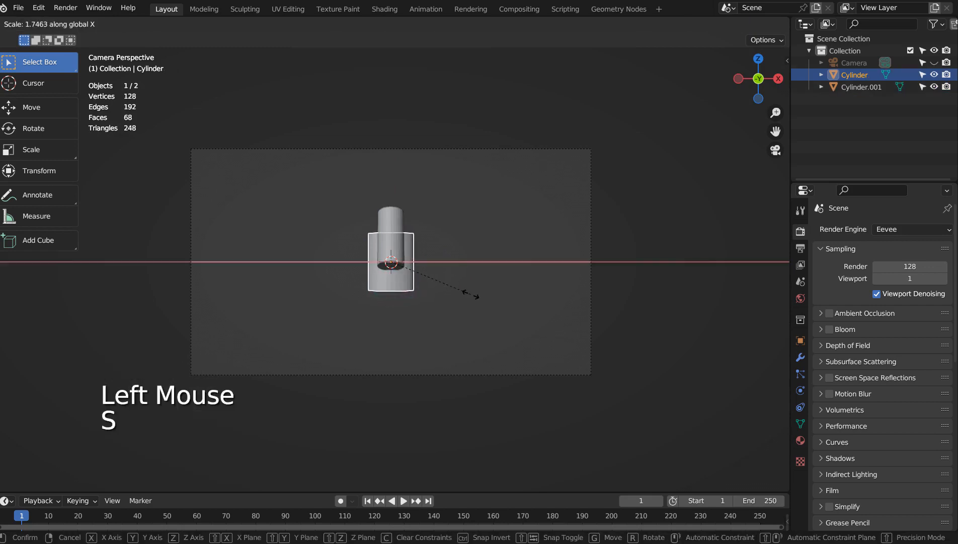
click(474, 292)
Taper the widened cylinder by scaling its top face to 0.461
middle_drag(473, 292, 490, 307)
key(Tab)
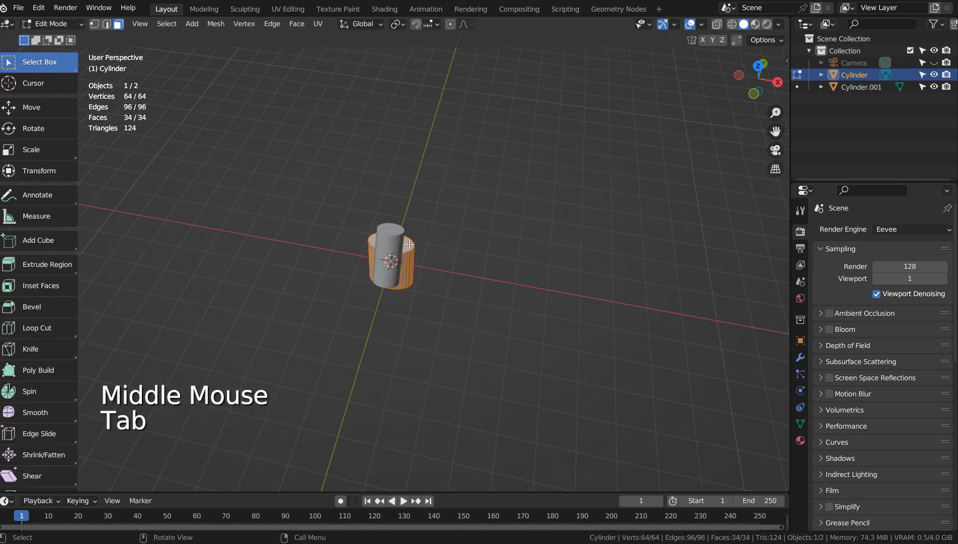
click(408, 245)
key(s)
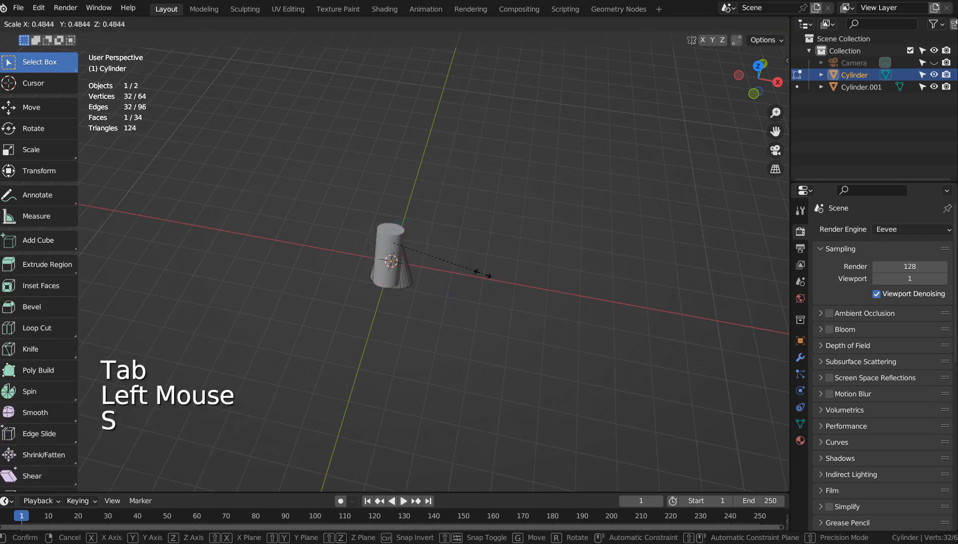
click(475, 272)
key(KP_0)
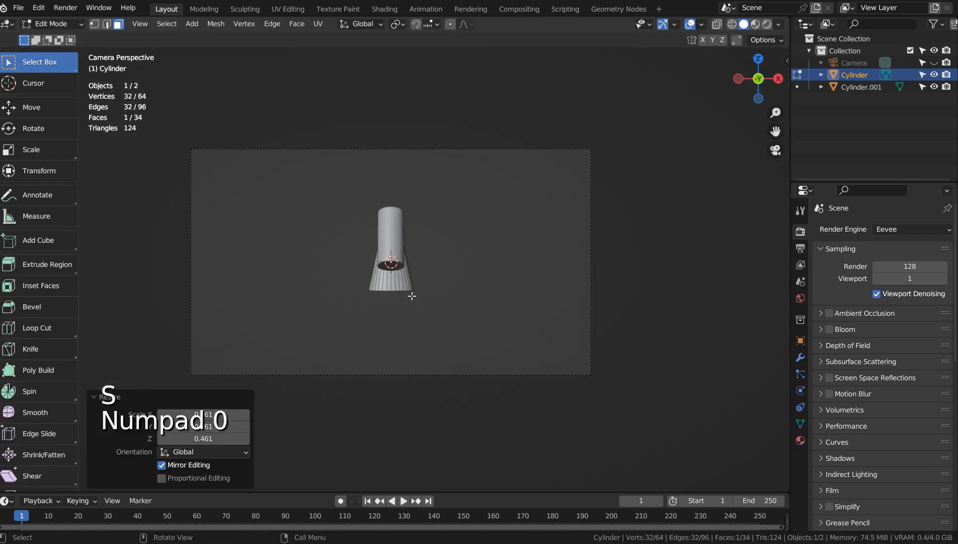
key(Tab)
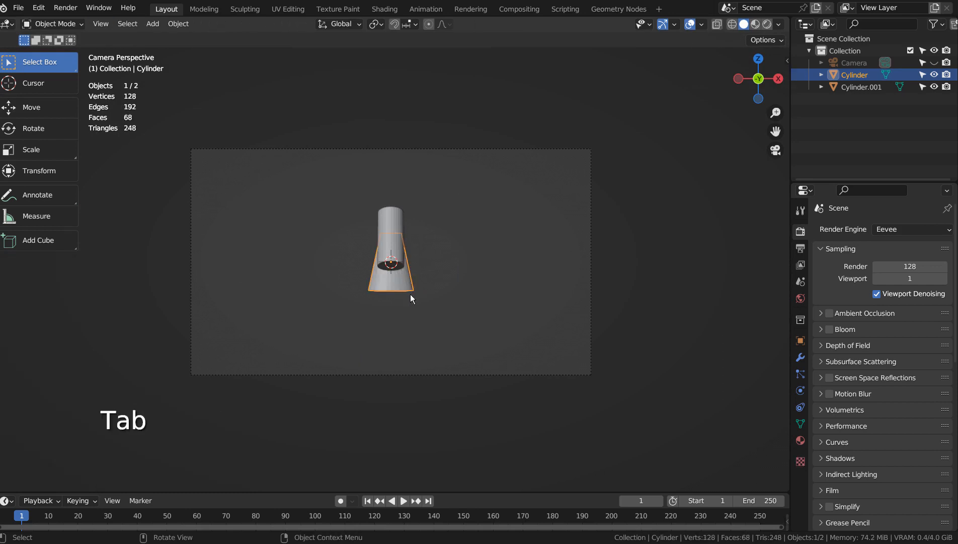
Raise the tapered cylinder's bottom face along Z and extrude it downward to form a straight lower section
key(Tab)
middle_drag(424, 319, 417, 273)
click(391, 292)
key(g)
key(z)
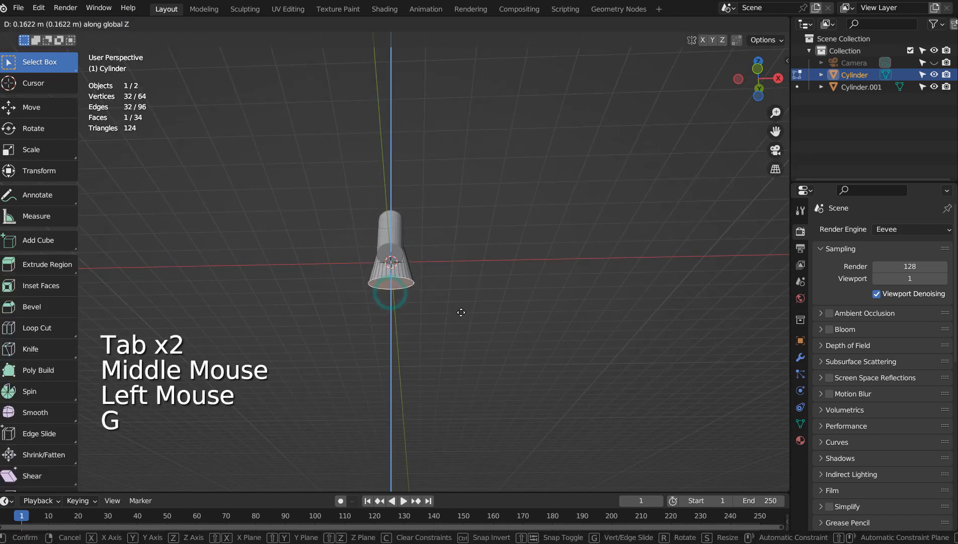
click(456, 298)
key(e)
key(Tab)
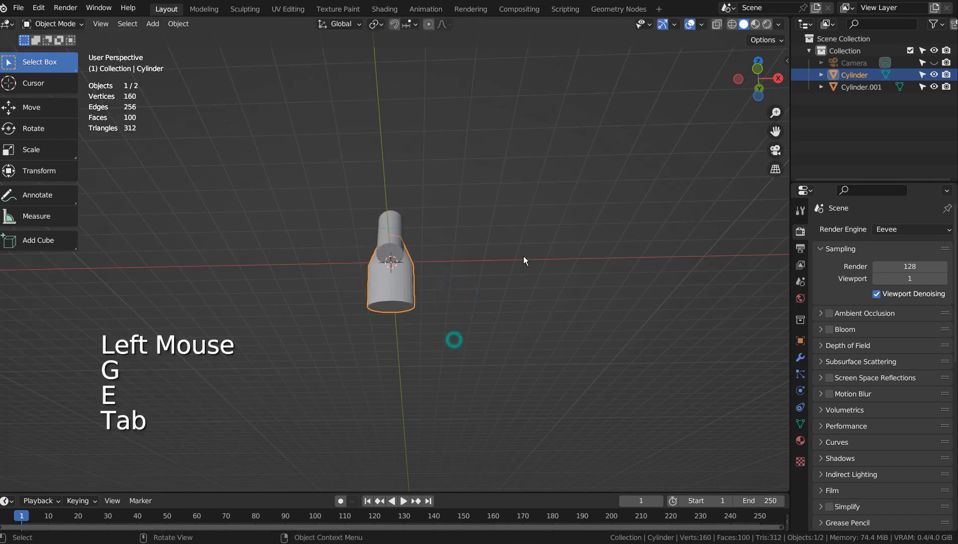
Scale both cylinders of the figure together by 1.641
middle_drag(524, 261, 530, 313)
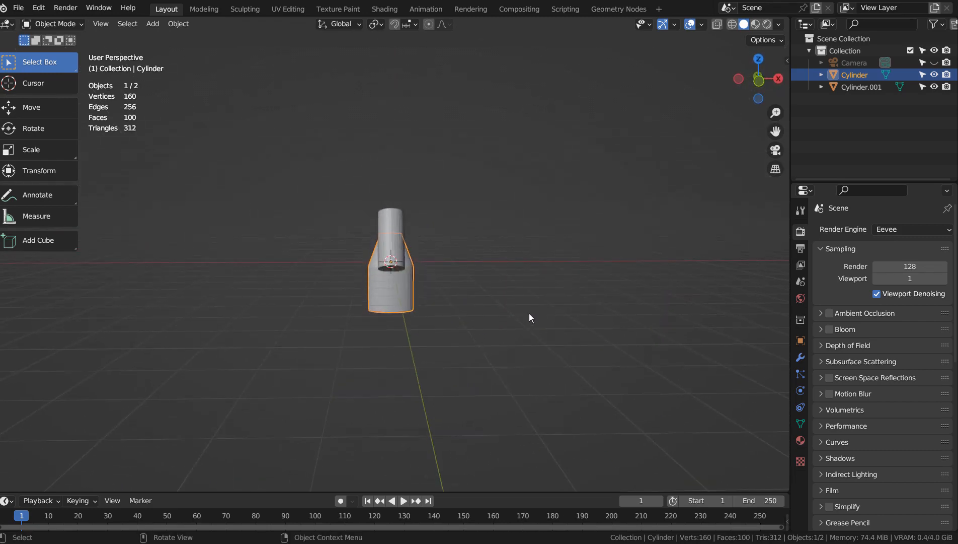
key(KP_0)
drag(336, 195, 455, 319)
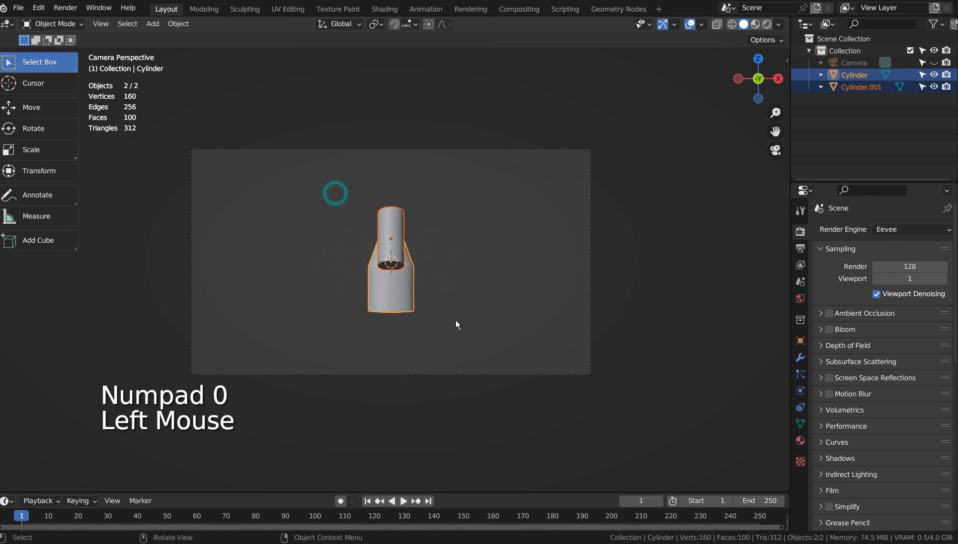
key(s)
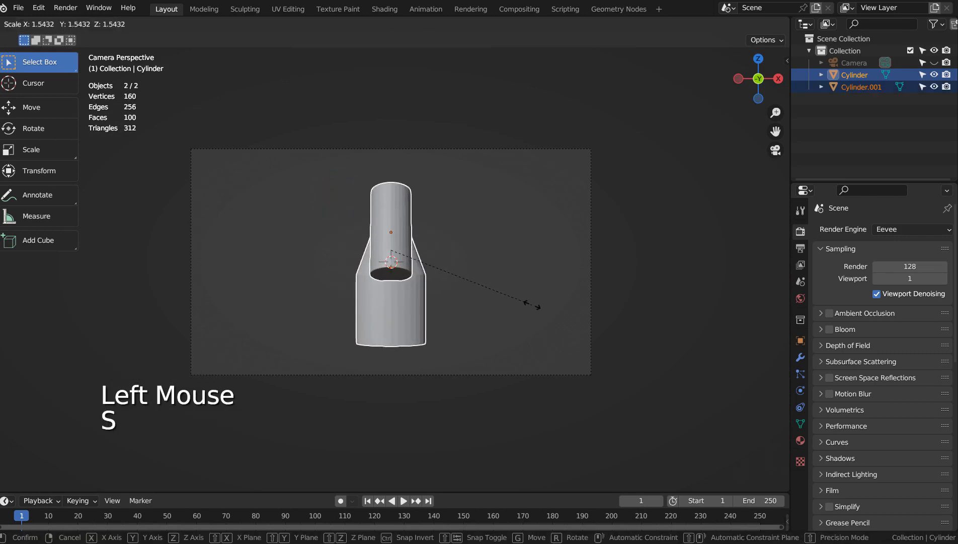
click(543, 304)
Duplicate the figure about -3.4 m in X and 2.2 m in Y, enlarge the copy by about 1.12, and rotate it -13.5°
key(KP_7)
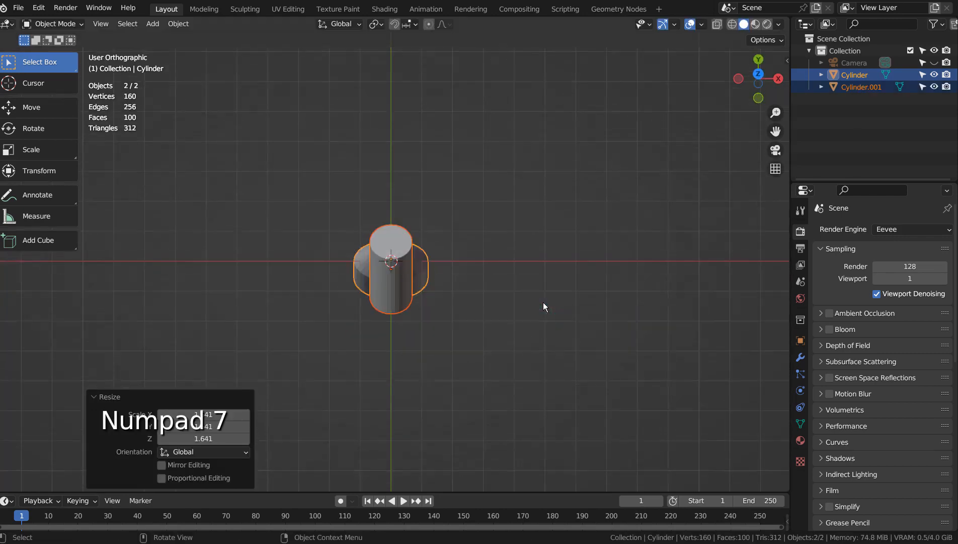
key(shift+d)
click(426, 229)
key(s)
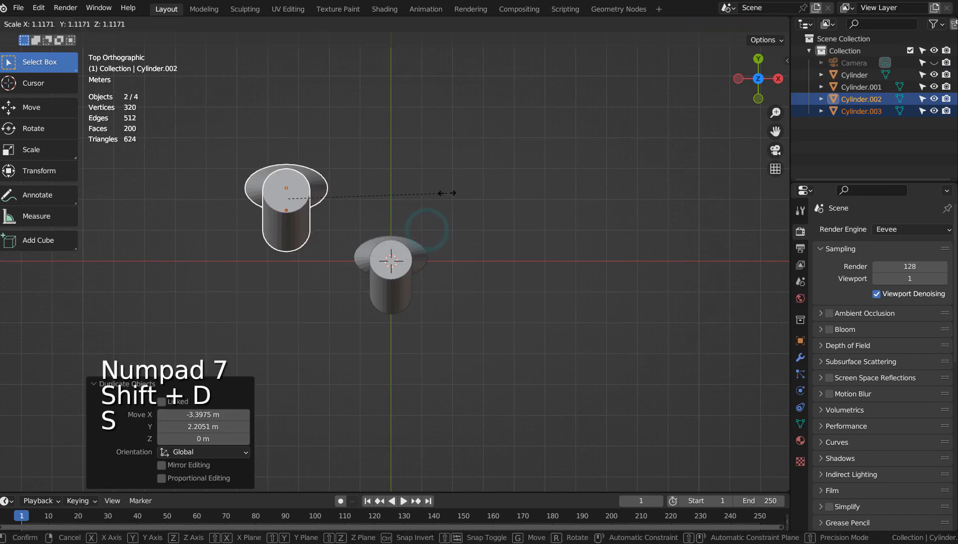
click(447, 193)
key(r)
click(520, 188)
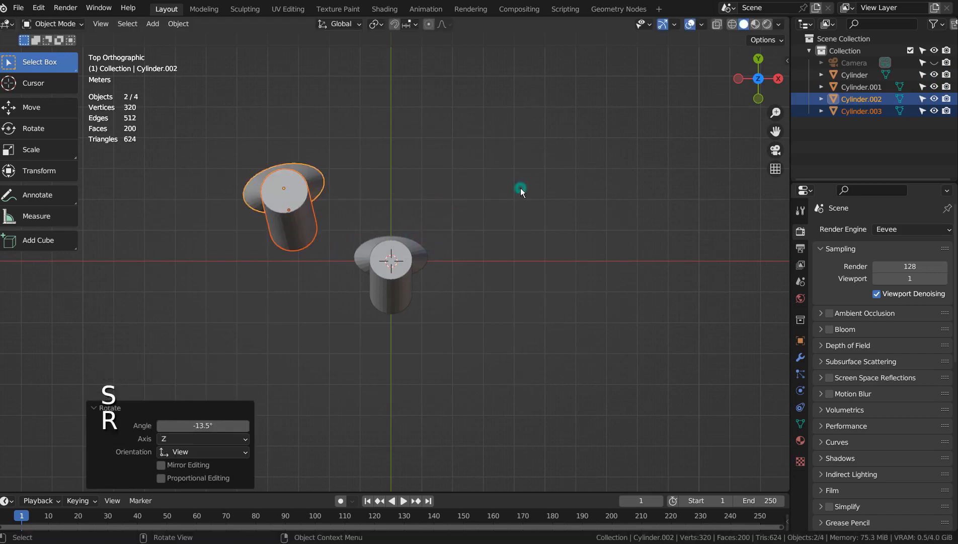
Duplicate the second figure 7.7097 m in X and 3.2832 m in Y, and rotate the copy by 29.2°
key(shift+d)
click(720, 124)
key(r)
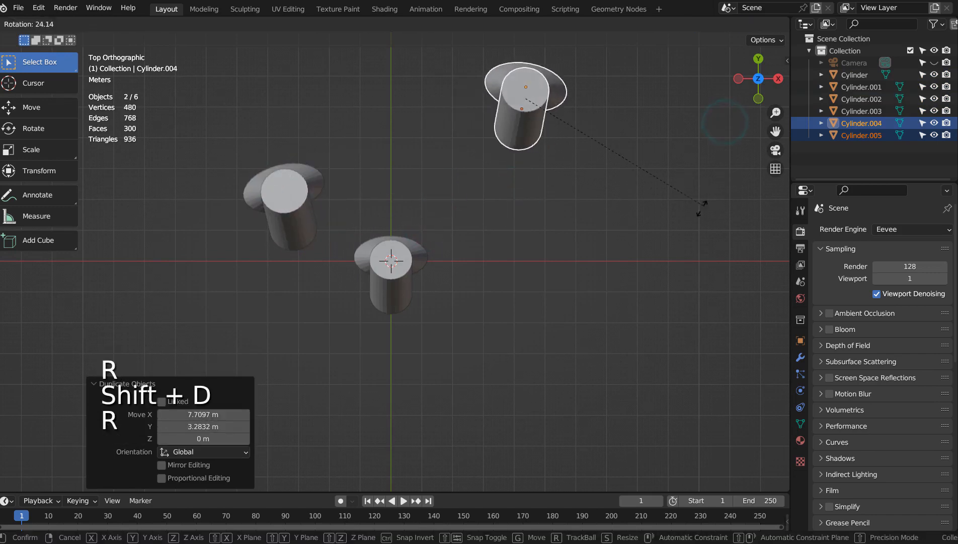
click(694, 223)
Duplicate the third figure farther back on the same side, and rotate the copy by -25.9° in the top view
shift+middle_drag(656, 201, 650, 358)
key(shift+d)
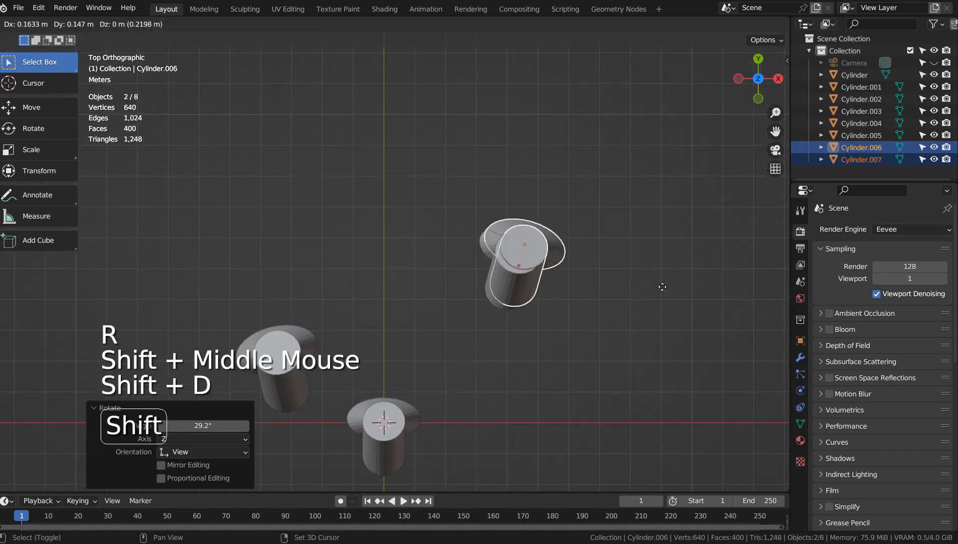
click(731, 209)
key(r)
click(755, 189)
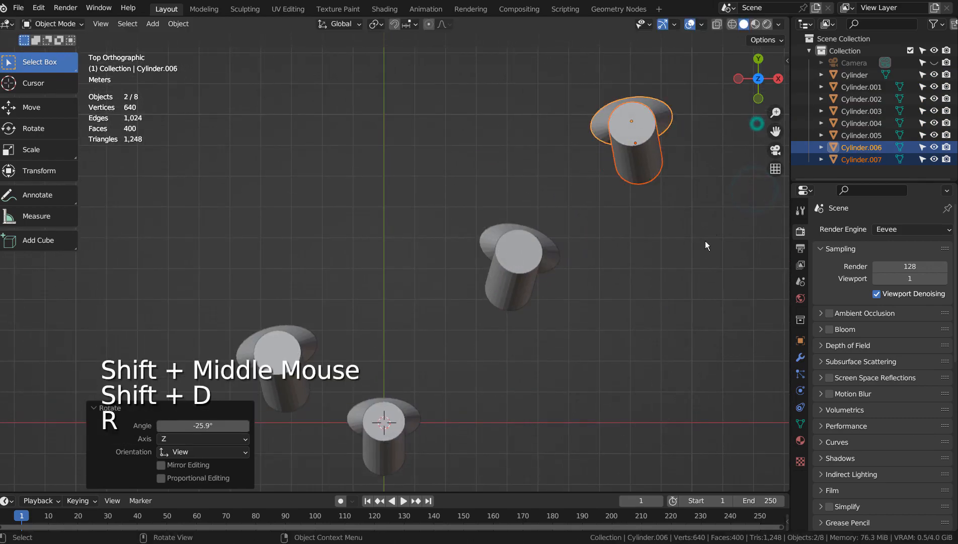
Shrink the farthest figure in the camera view, and scale both cylinders of the figure beside it to 0.669
key(KP_0)
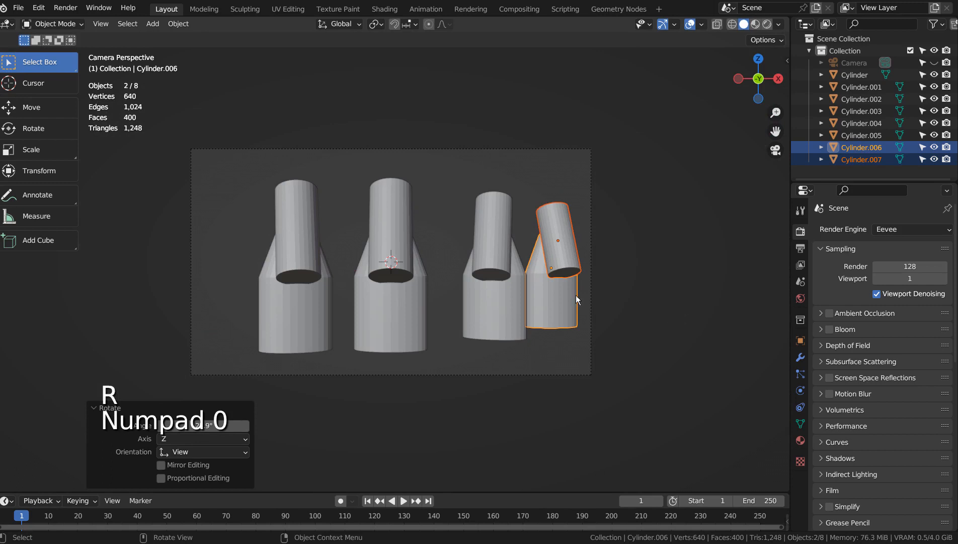
key(s)
click(655, 340)
click(501, 317)
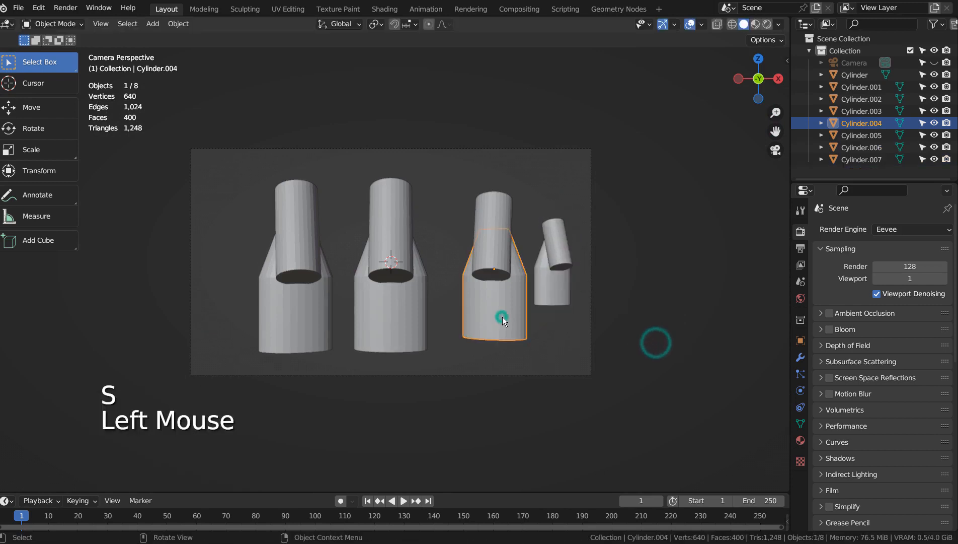
shift+click(484, 222)
key(s)
click(610, 300)
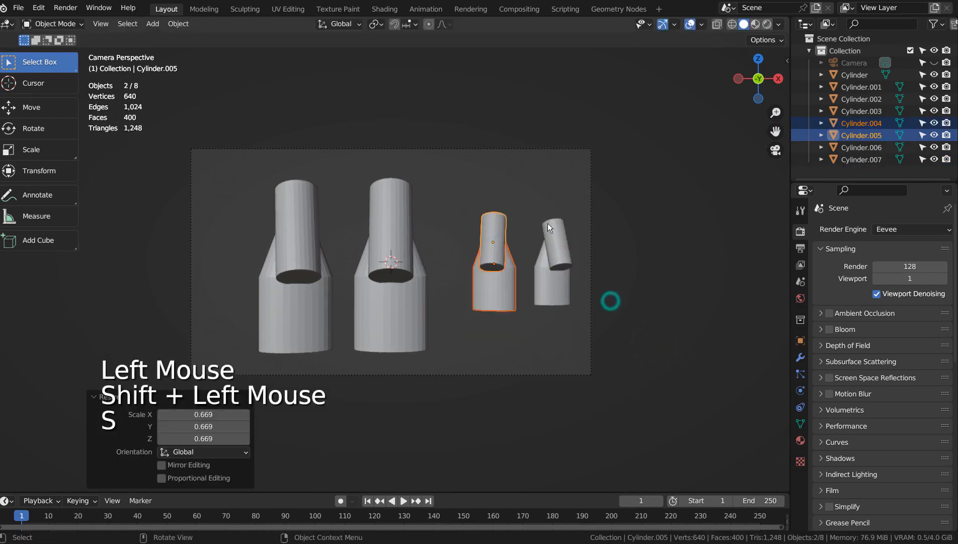
Scale the farthest figure down by 0.551, and the figure on the opposite side of the central one by 0.678
drag(543, 216, 651, 301)
key(s)
click(611, 268)
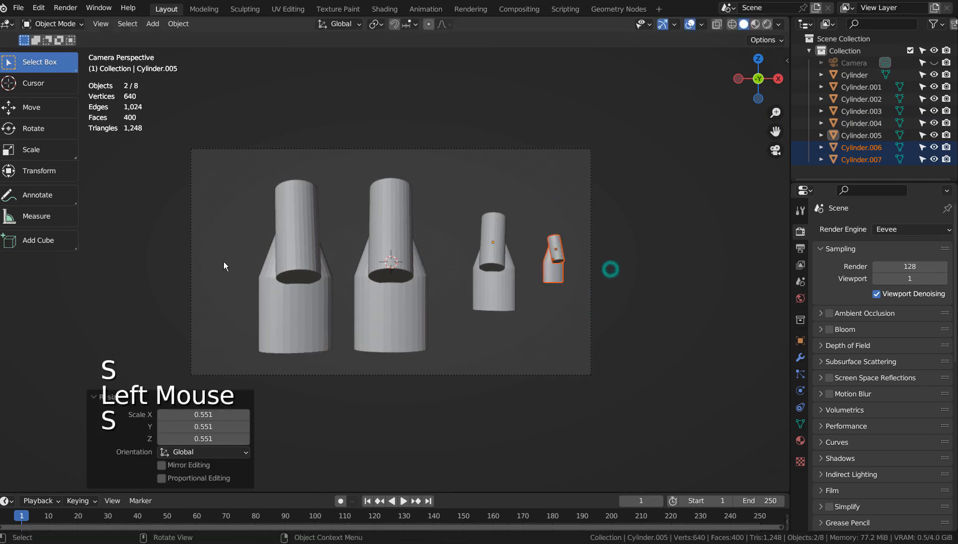
drag(192, 244, 324, 343)
key(s)
click(498, 379)
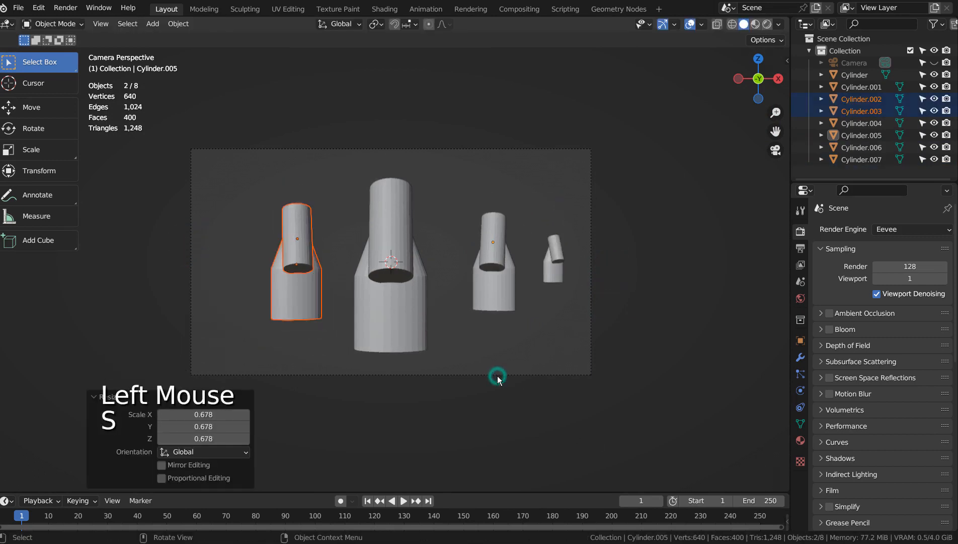
Duplicate the smallest figure to the opposite end, -16.145 m in X and -0.3239 m in Z, and rotate the copy about 32°
drag(535, 233, 588, 318)
key(shift+d)
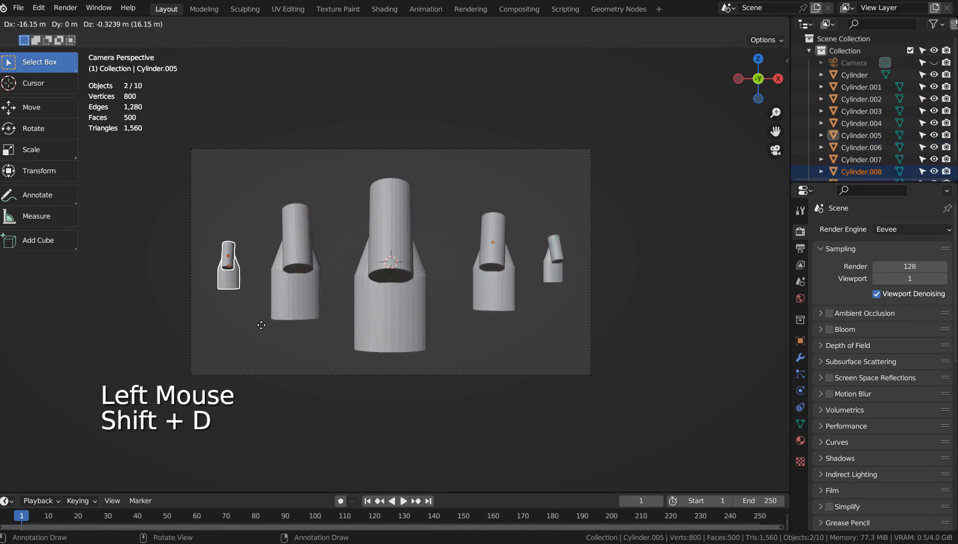
click(262, 325)
key(KP_7)
key(r)
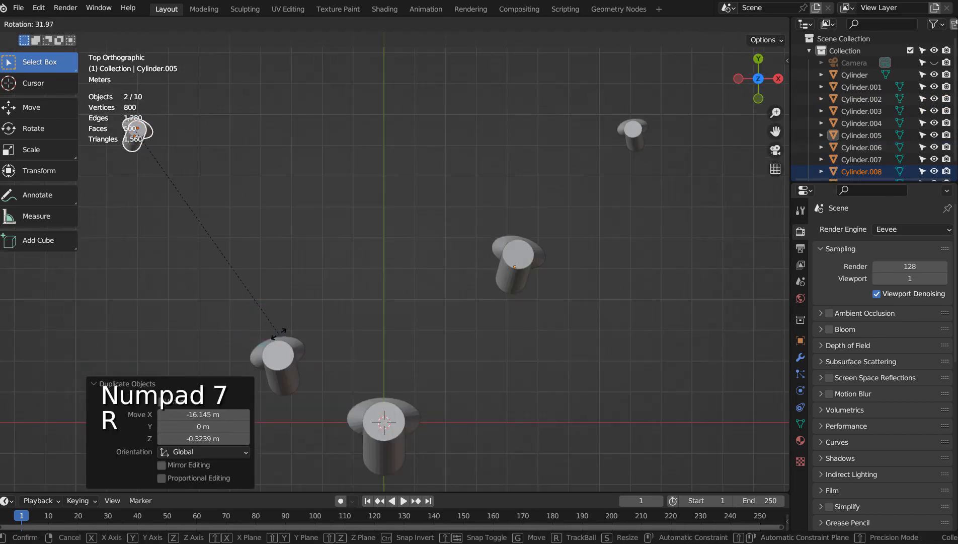
click(278, 336)
key(KP_0)
click(693, 312)
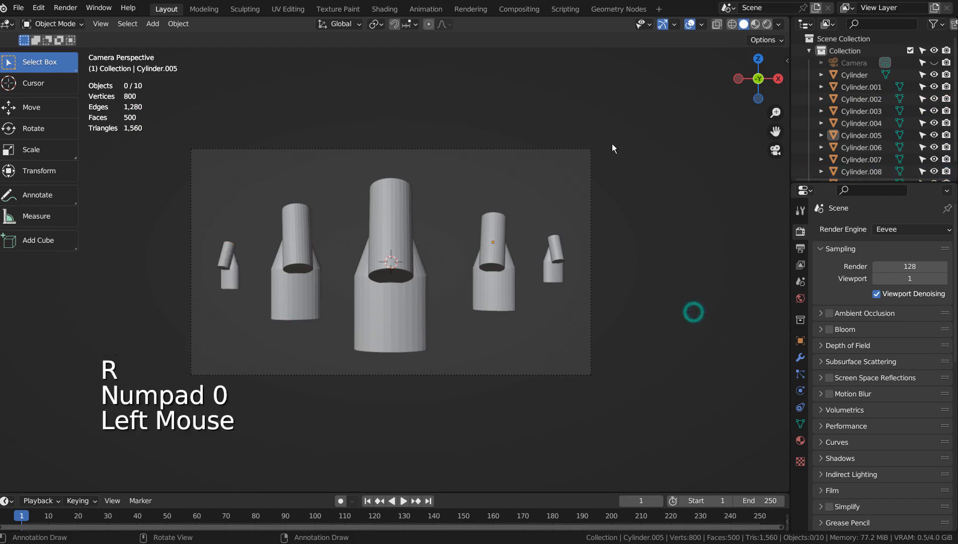
Add a plane and rotate it 90° about X so it stands upright
key(shift+a)
click(654, 143)
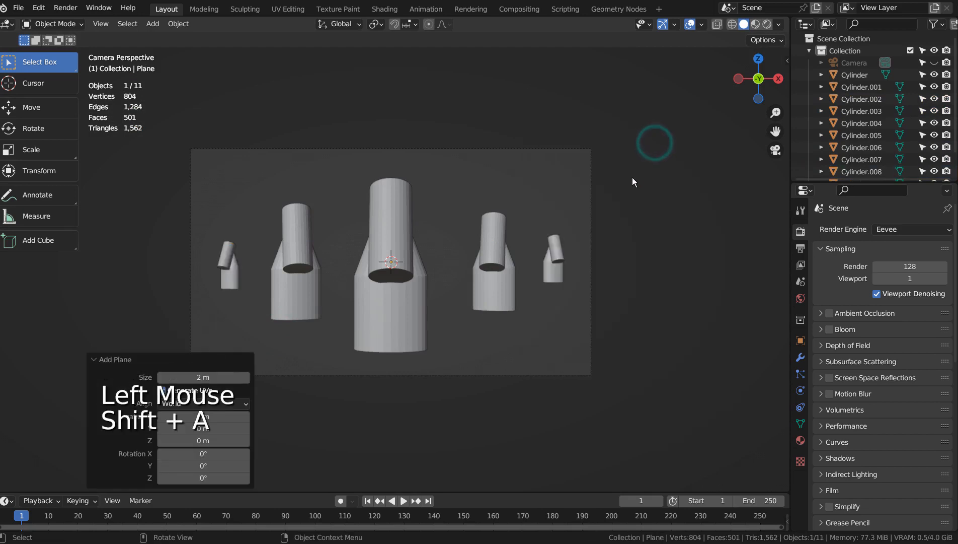
key(r)
key(x)
key(9)
key(0)
key(Return)
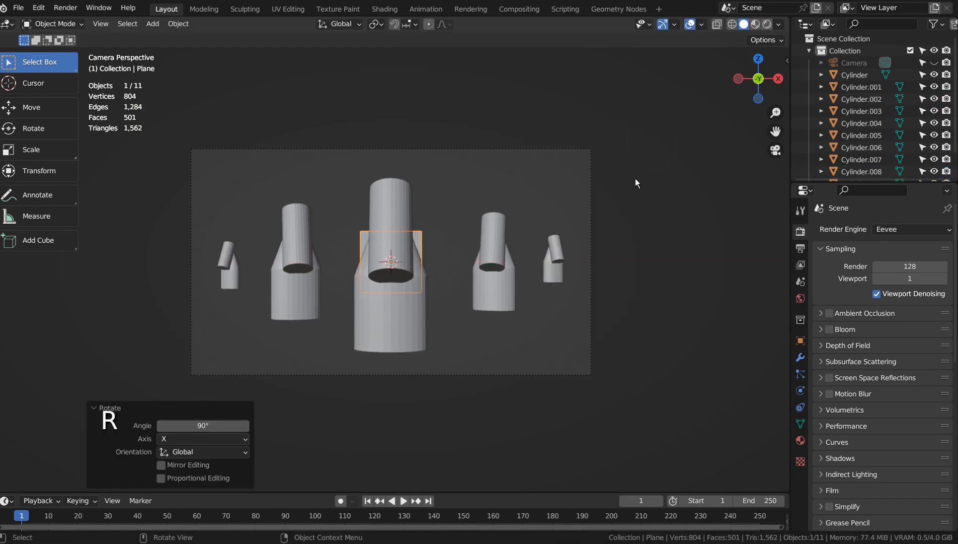
Scale the upright plane by 6.670 and move it -7.1814 m along Z
key(s)
click(534, 138)
key(g)
key(z)
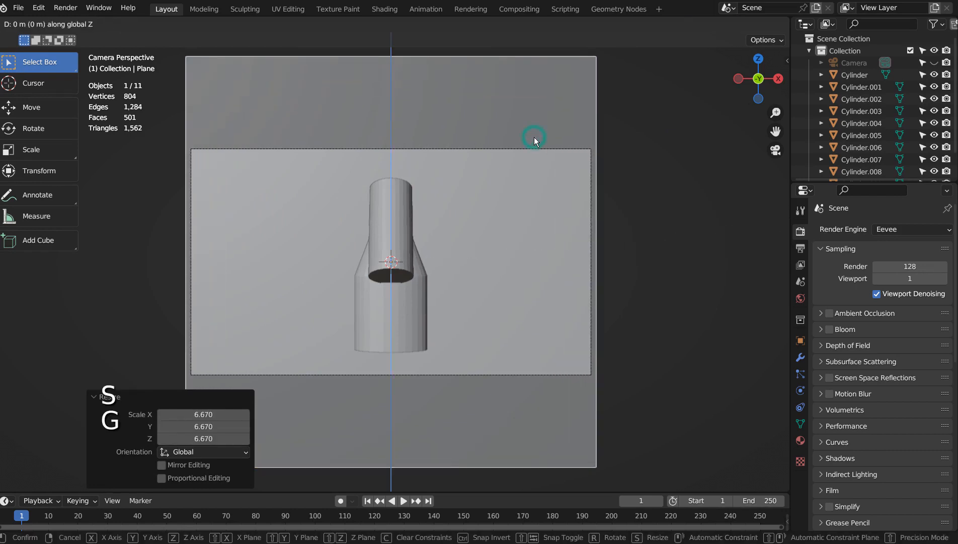
click(564, 359)
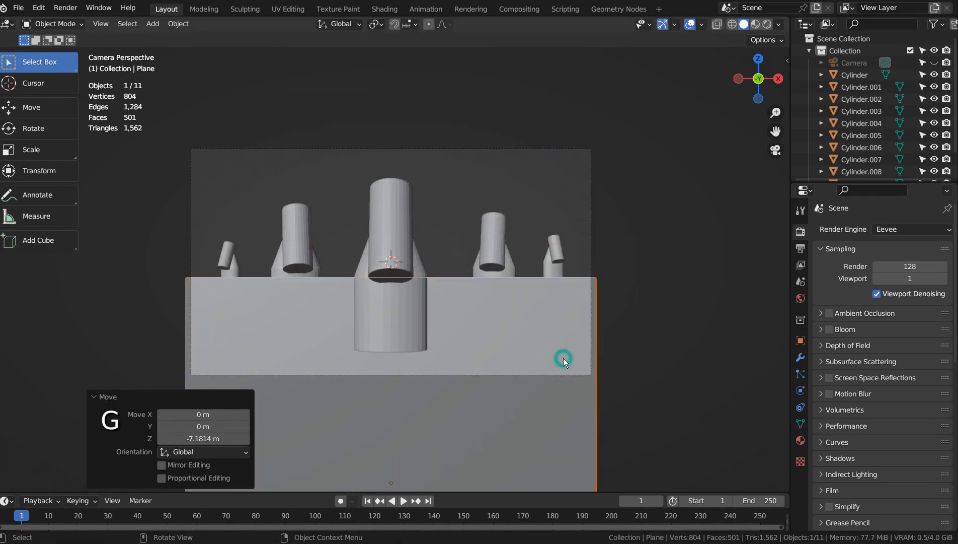
key(KP_3)
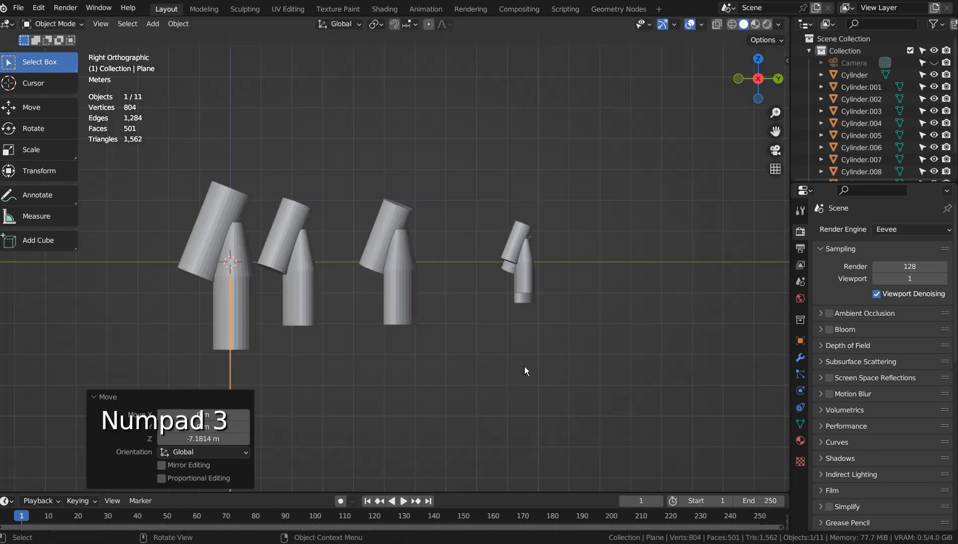
Move the upright plane 11.271 m along Y behind the figures and scale it by 1.936 along X
key(g)
click(75, 362)
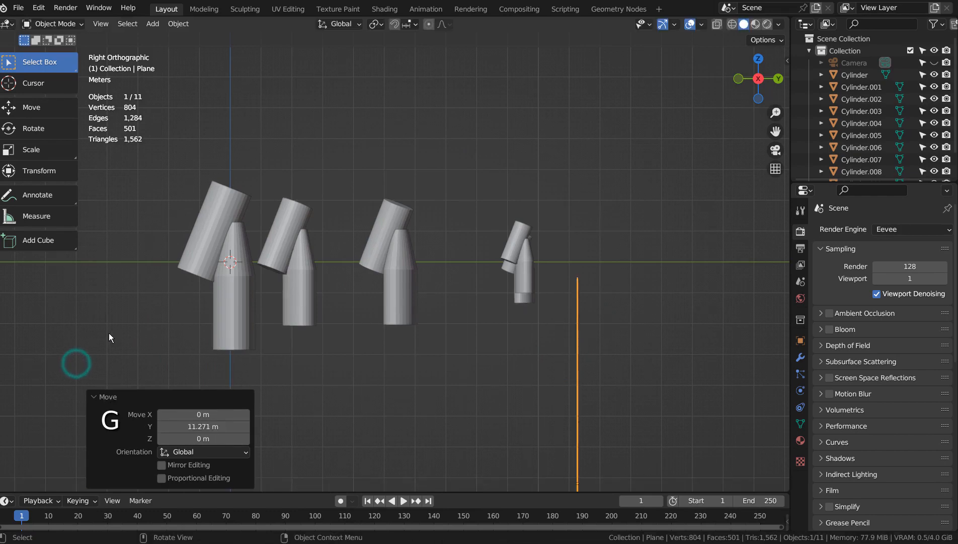
key(KP_0)
key(s)
key(x)
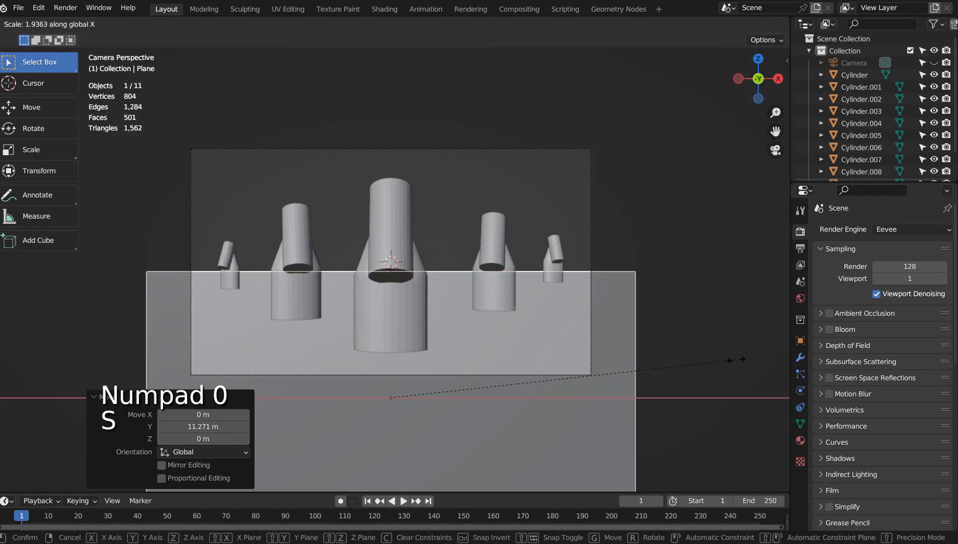
click(736, 359)
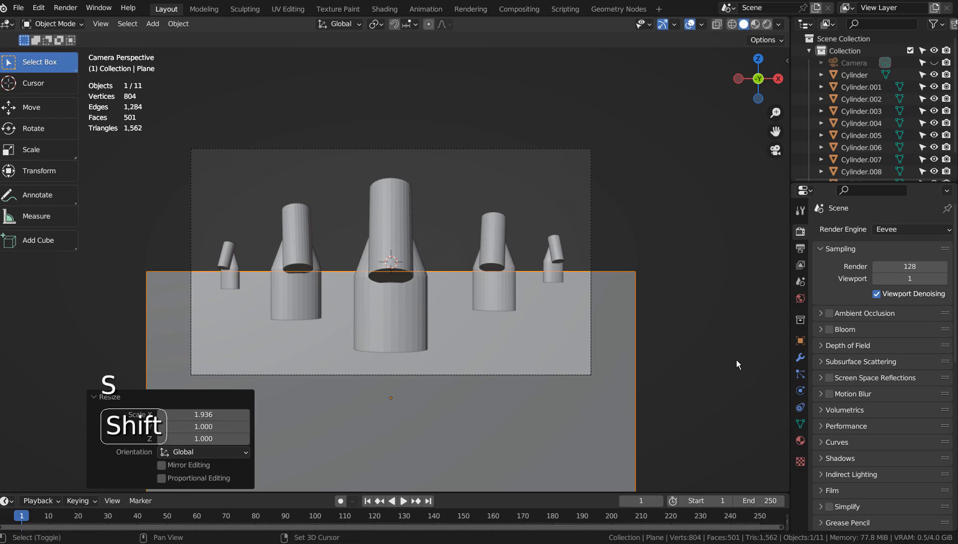
Duplicate the plane about 10.3 m upward and move the copy 0.83304 m along Y as a backdrop
key(shift+d)
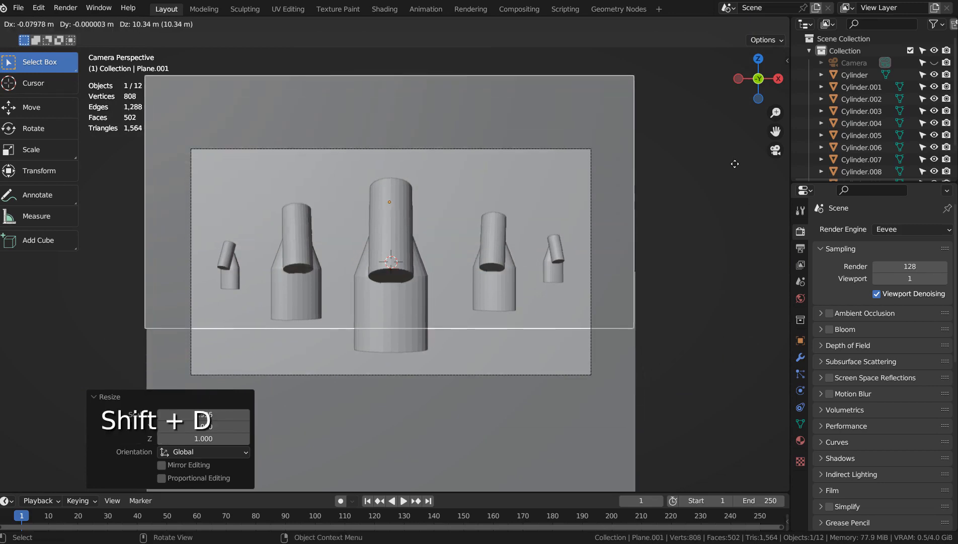
click(739, 168)
key(KP_3)
key(g)
click(693, 212)
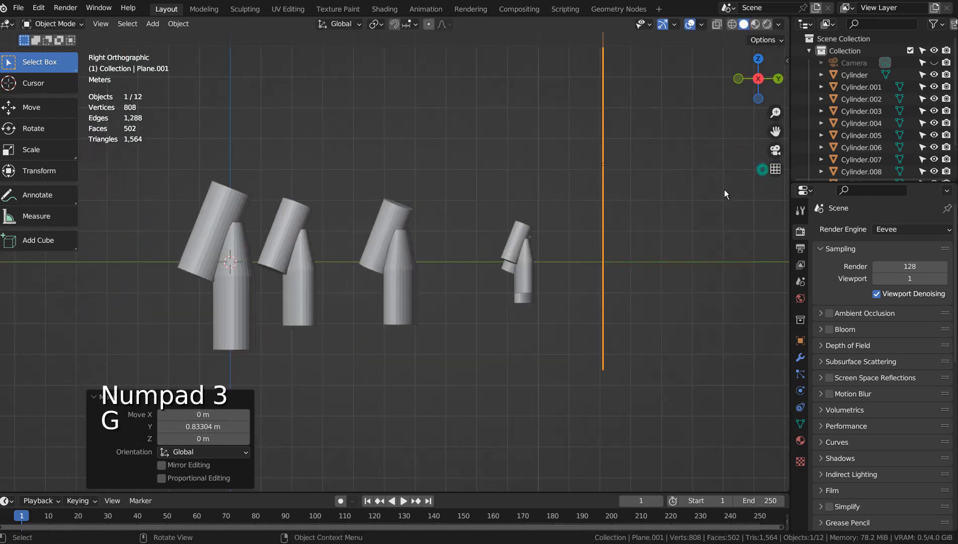
key(KP_0)
click(710, 217)
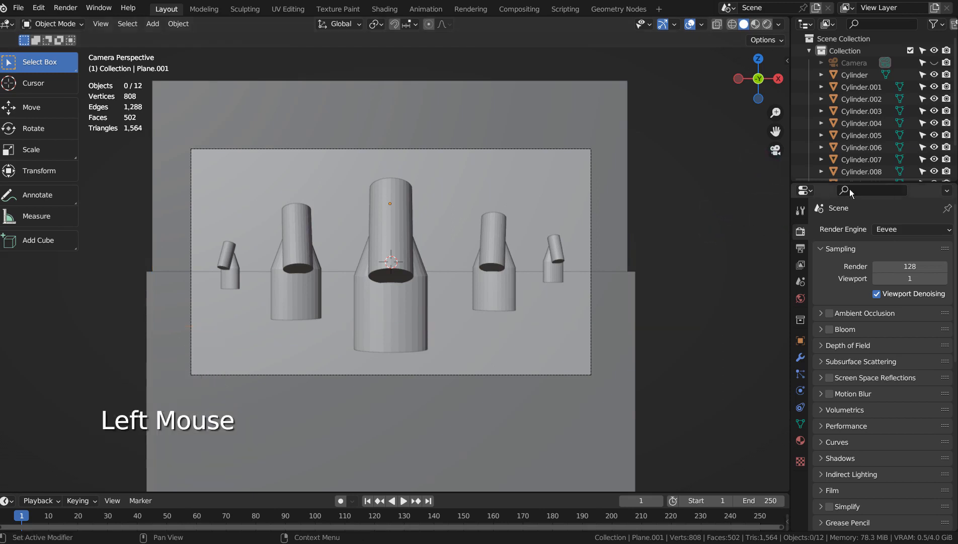
Switch the render engine to Workbench with random object colors and render the camera view
click(889, 231)
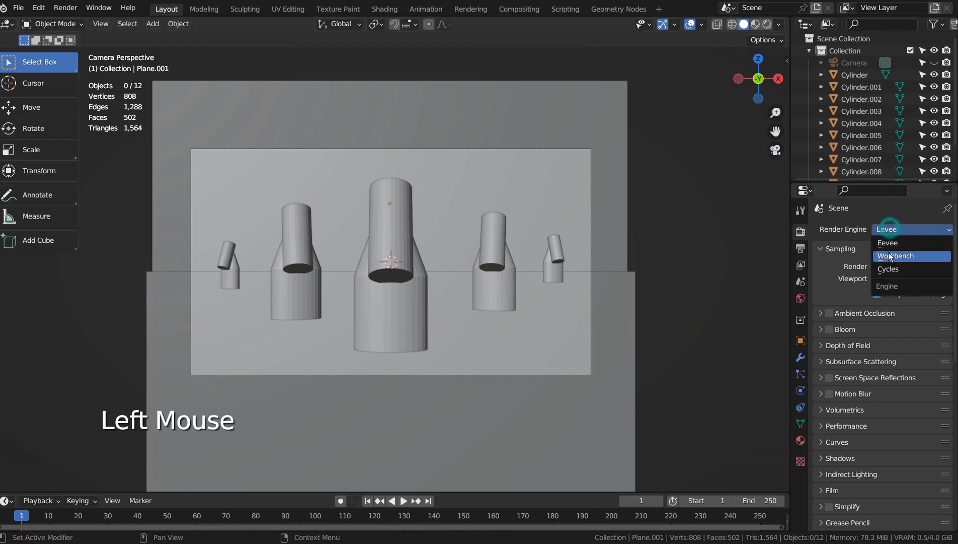
click(891, 255)
click(768, 25)
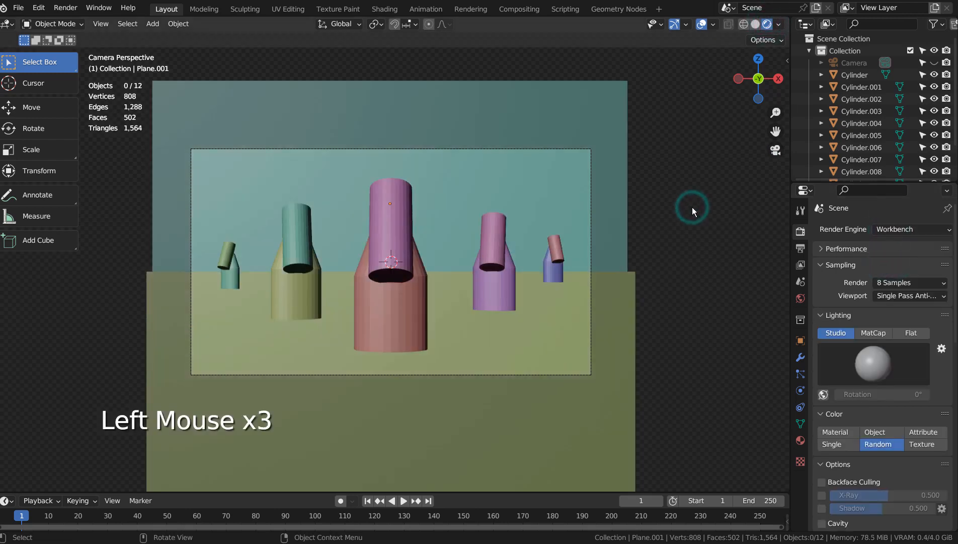
key(F12)
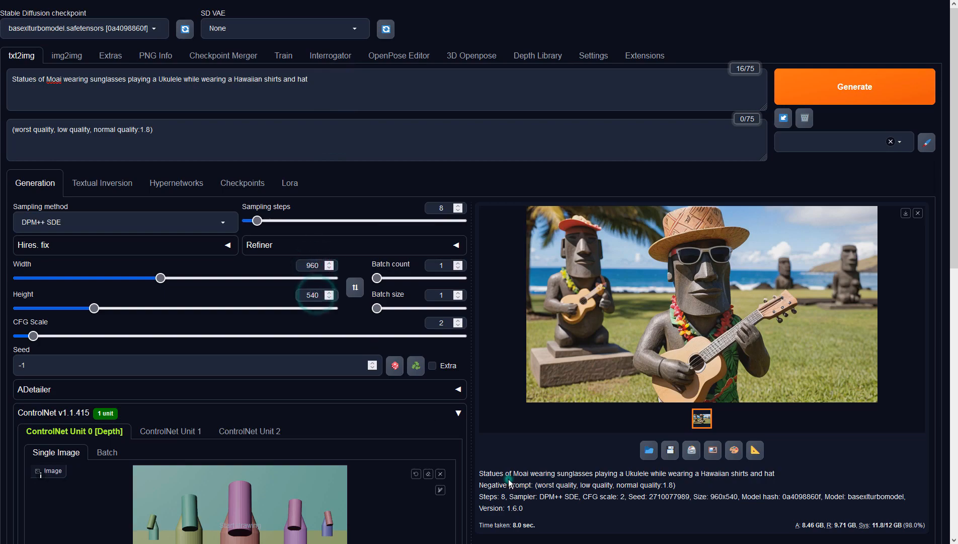
In the Stable Diffusion web UI, set the Depth ControlNet preprocessor to none, keep the sai_xl_depth_256lora model, and generate an image
scroll(508, 480, down, 6)
scroll(509, 478, down, 2)
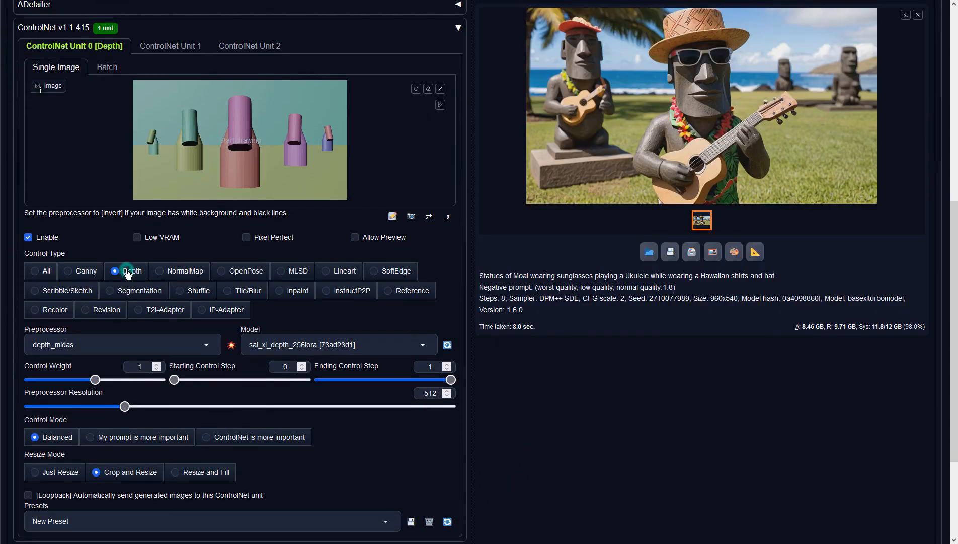
click(196, 345)
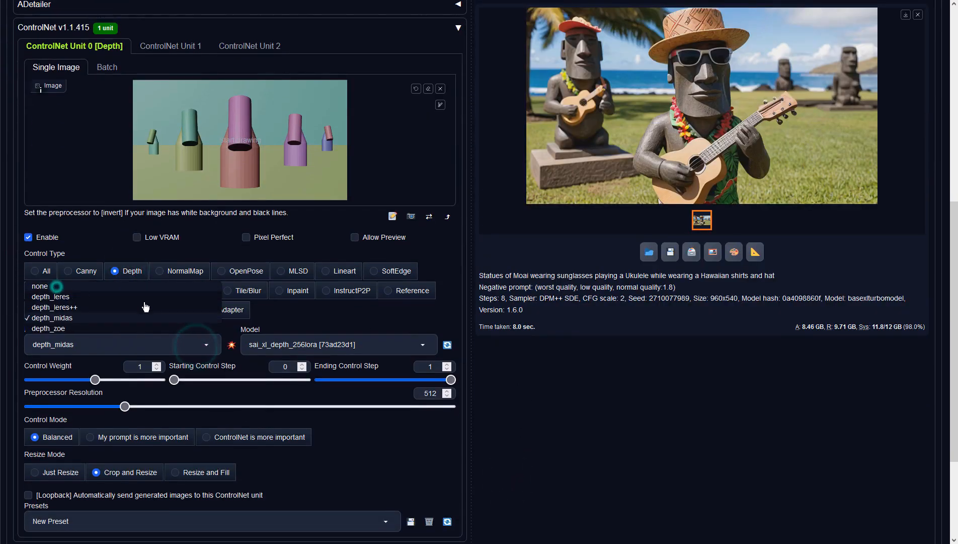
click(53, 286)
click(343, 344)
click(294, 326)
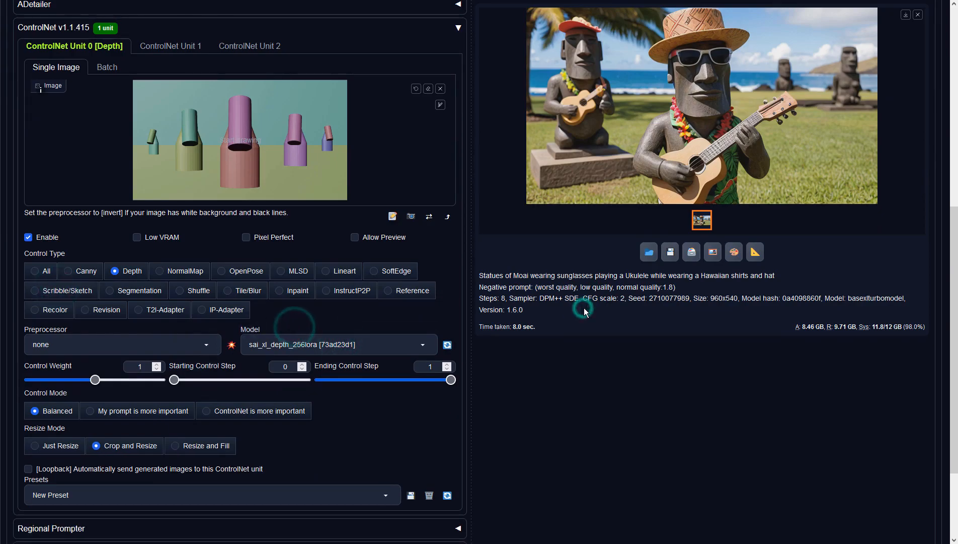
scroll(584, 308, up, 8)
click(821, 92)
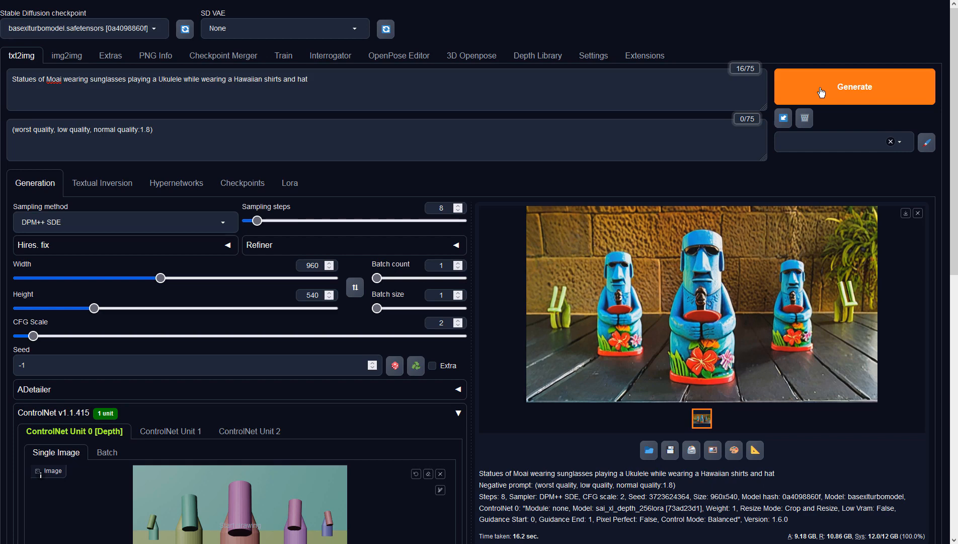
Send the blue statue image to img2img and return to the txt2img page
click(713, 451)
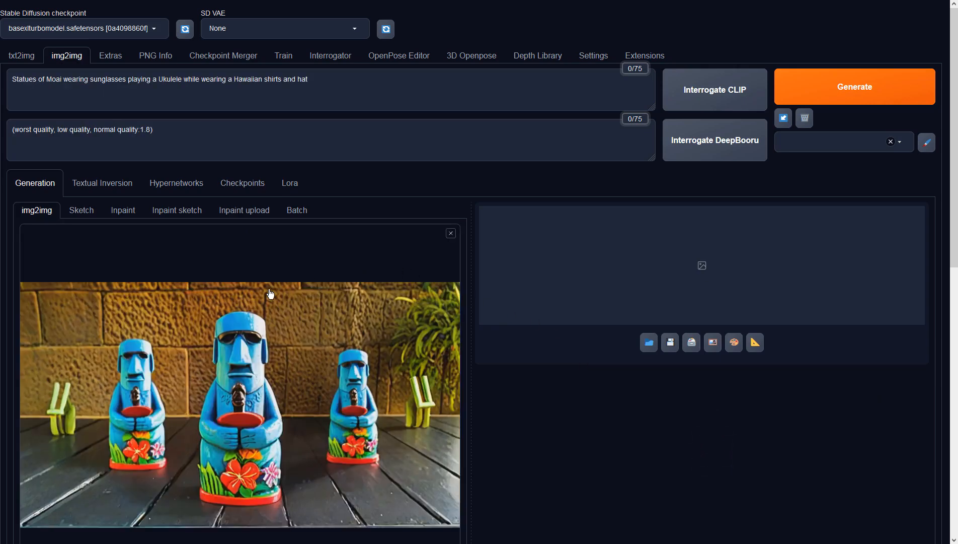
scroll(258, 282, down, 5)
scroll(259, 282, up, 4)
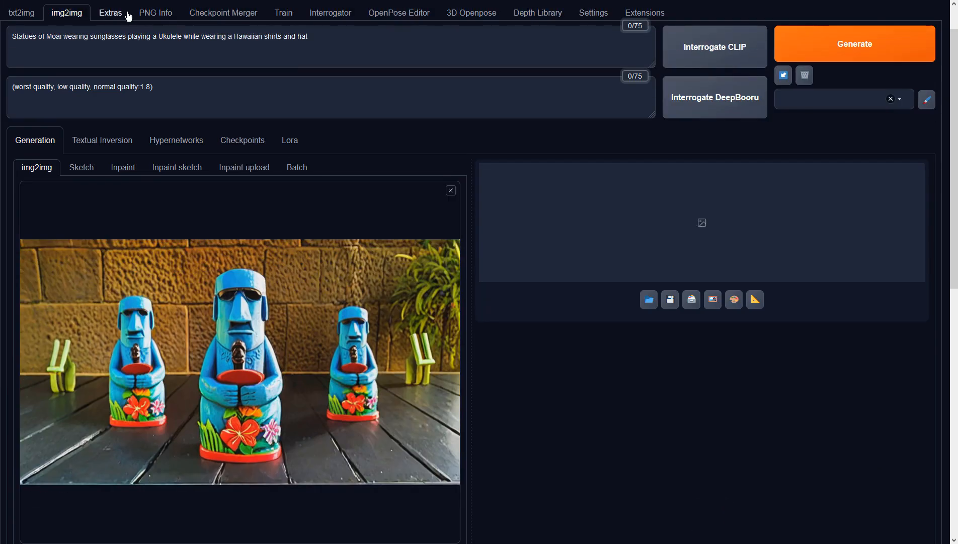
scroll(128, 17, up, 1)
click(19, 55)
Inspect the result enlarged, then append ", on the tropical island" to the prompt and generate again
click(715, 314)
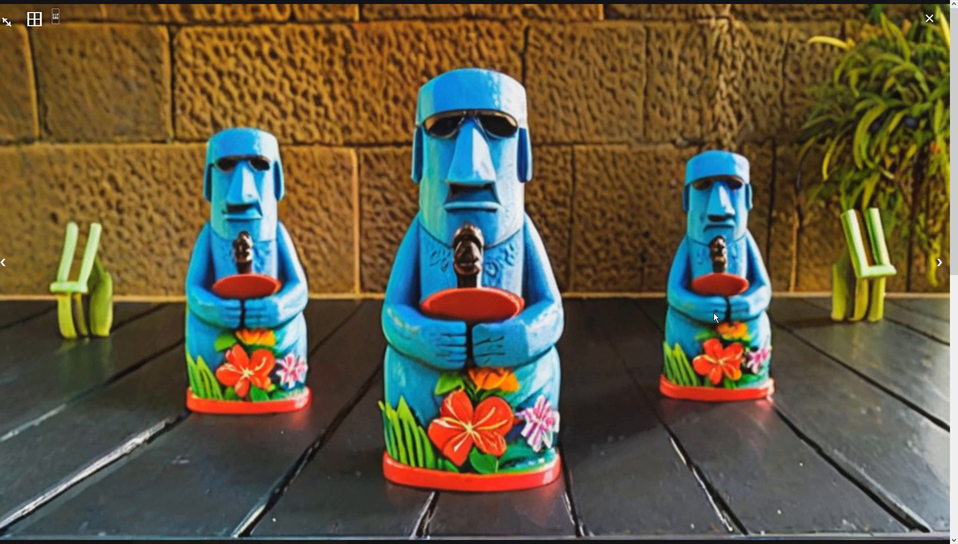
click(714, 312)
click(355, 88)
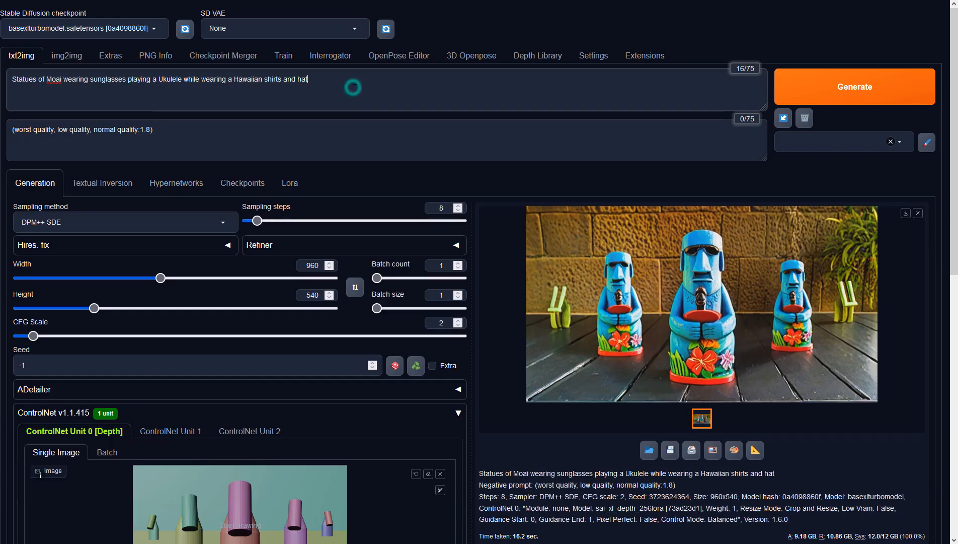
text(, on the tropical island)
key(ctrl+Return)
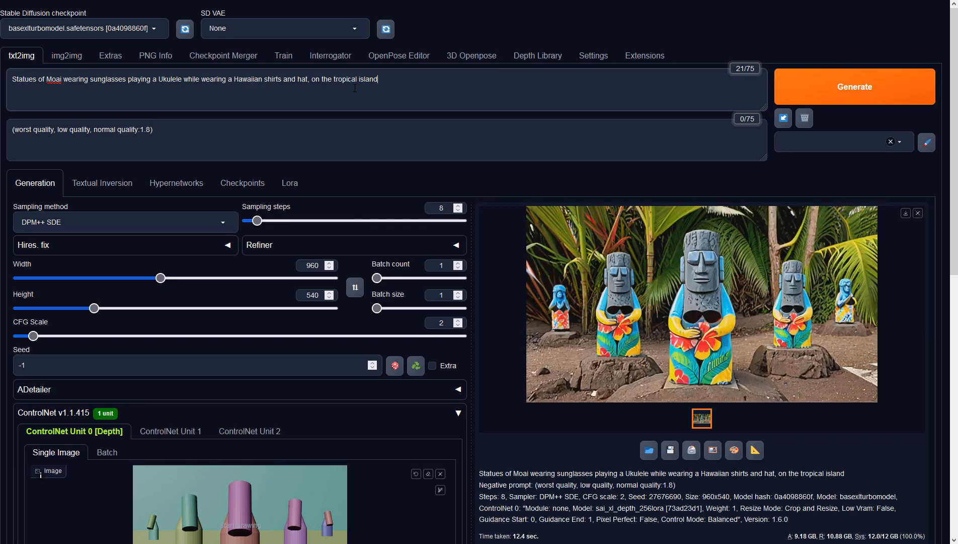
Inspect the tropical island statue image at full size and send it to img2img
click(668, 329)
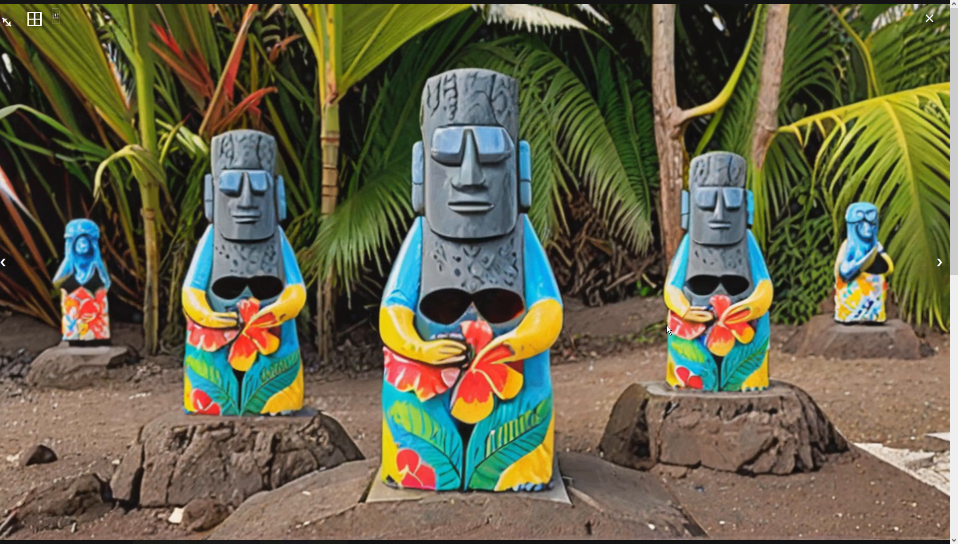
click(667, 326)
click(707, 448)
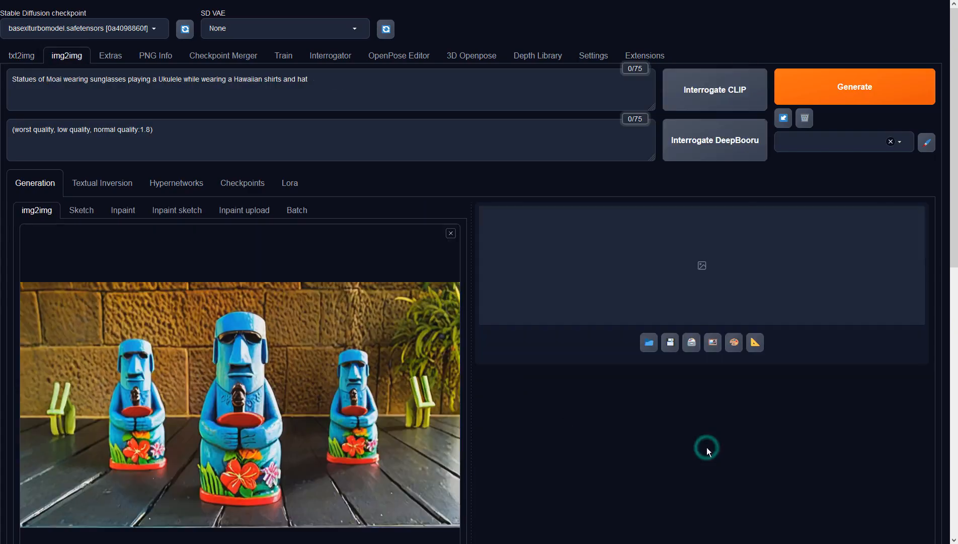
Set the img2img sampling method to DPM++ SDE and the CFG scale to 2, and generate
scroll(332, 254, down, 8)
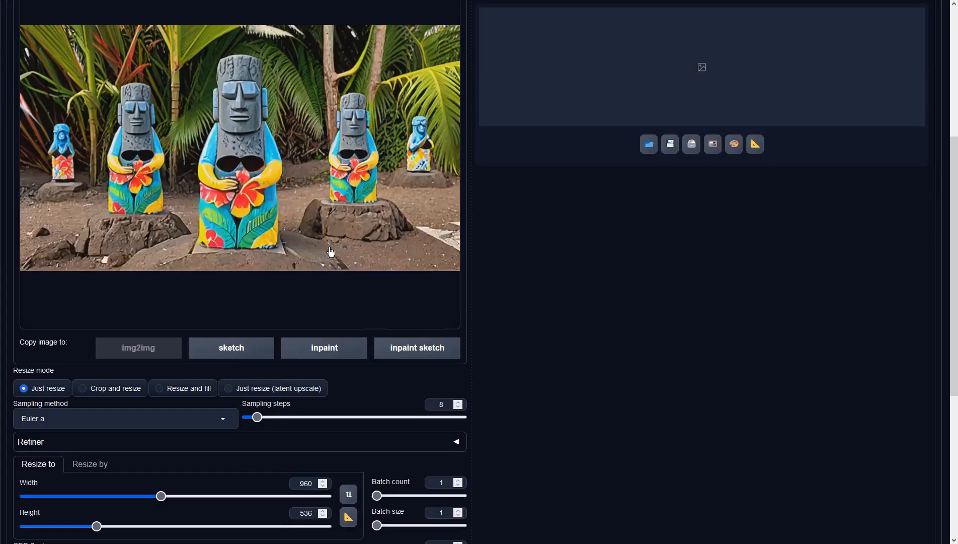
click(225, 249)
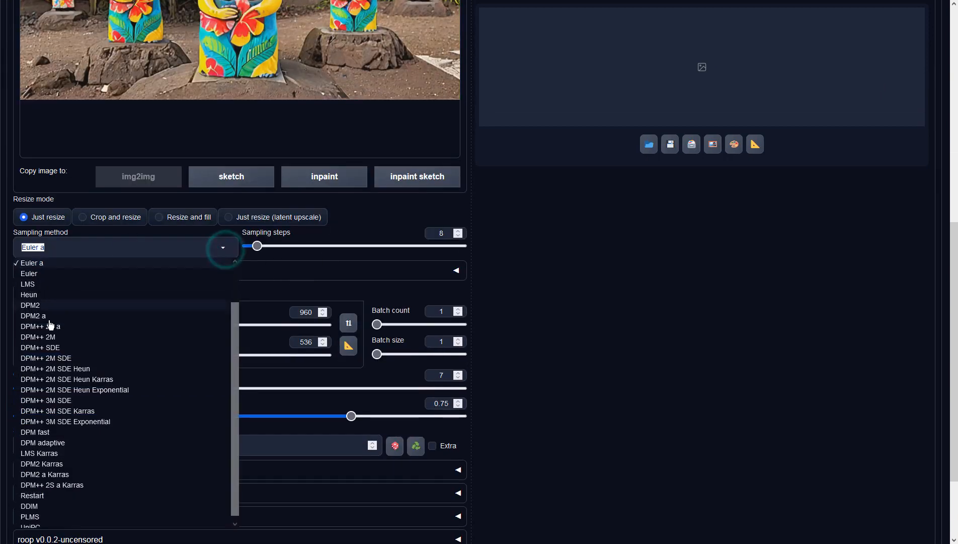
click(52, 350)
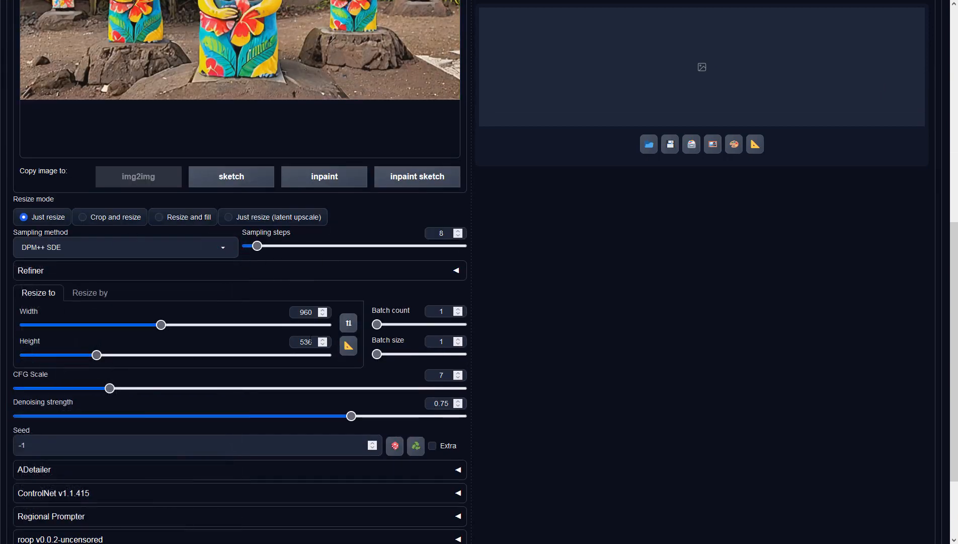
double_click(441, 375)
text(2)
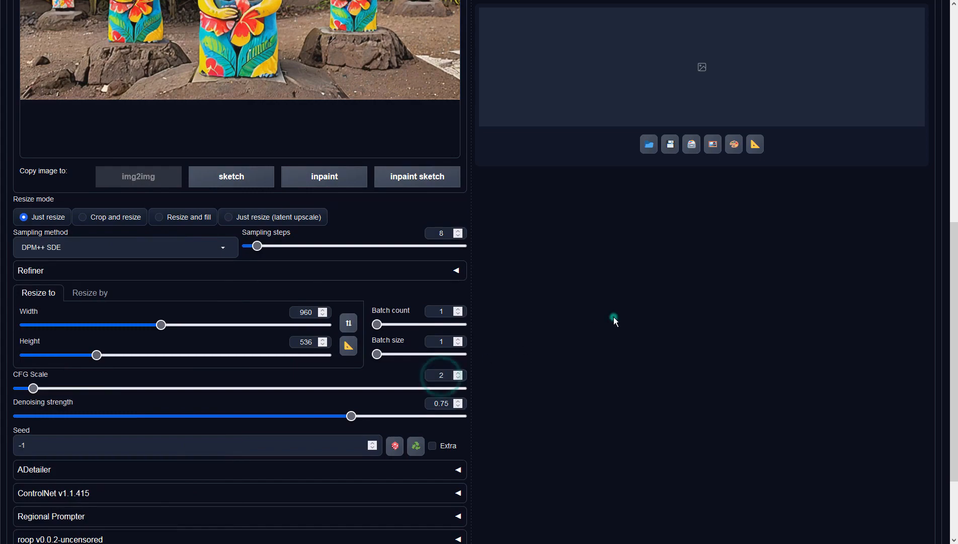
scroll(613, 316, up, 10)
click(825, 88)
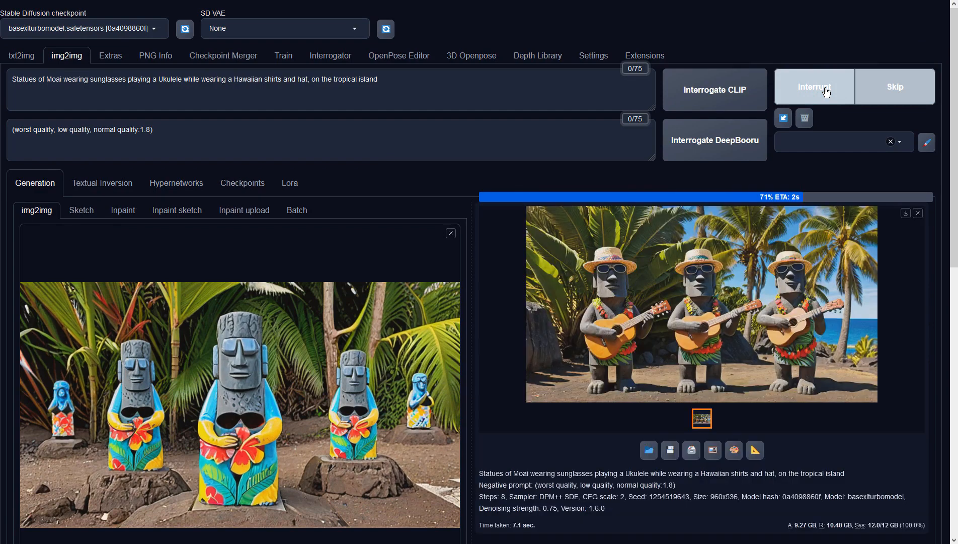
Inspect the result with three guitar-playing statues enlarged and make it the new img2img source image
click(773, 280)
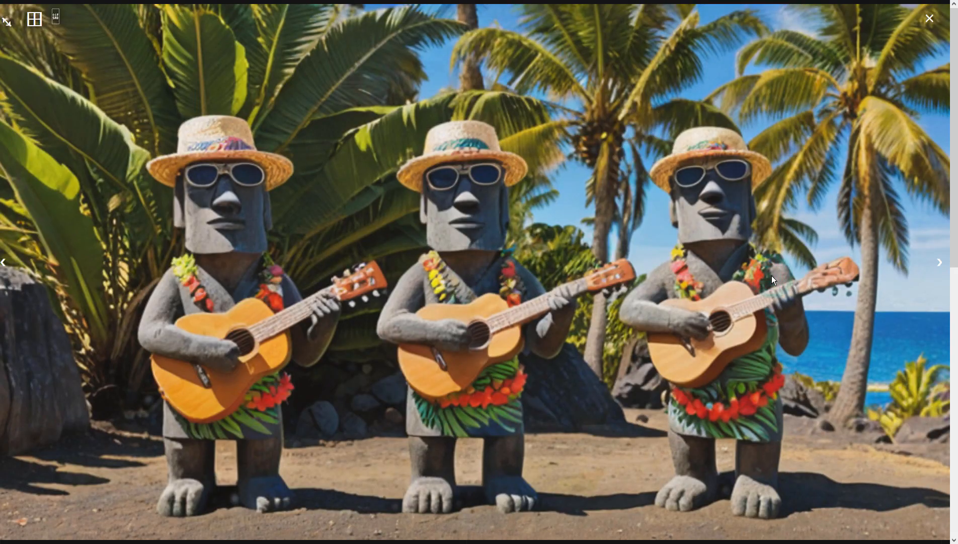
click(773, 276)
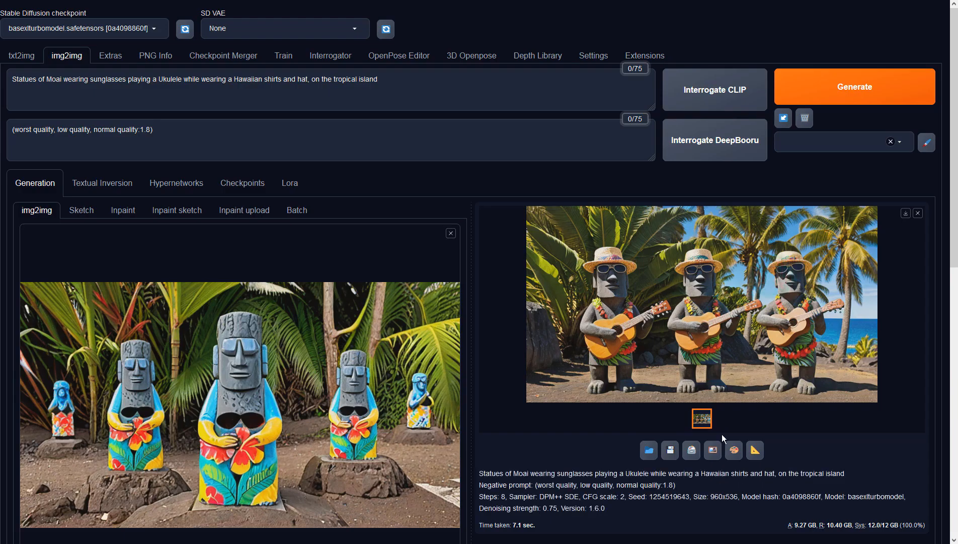
click(714, 451)
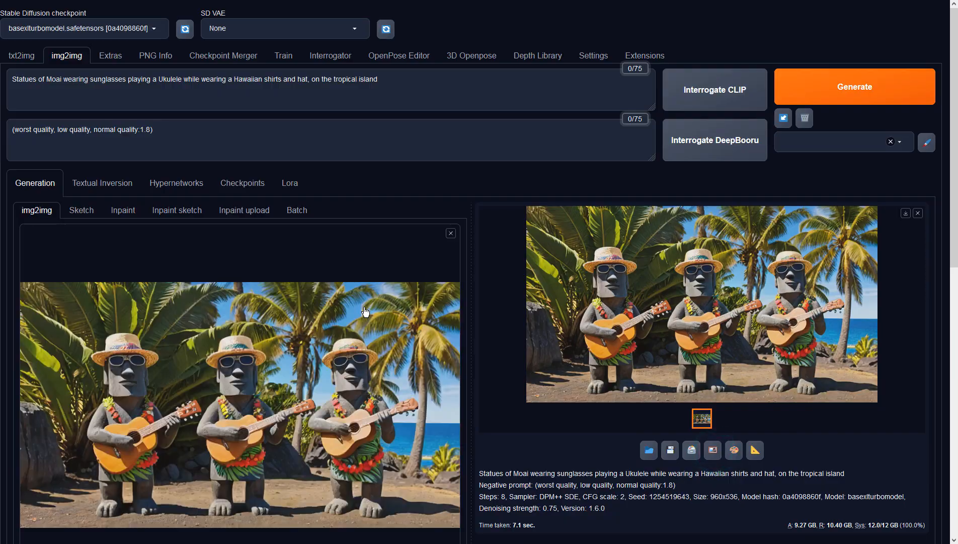
Raise the denoising strength to 0.9 and generate a new image from the three-statue source
scroll(354, 284, down, 4)
scroll(354, 284, down, 2)
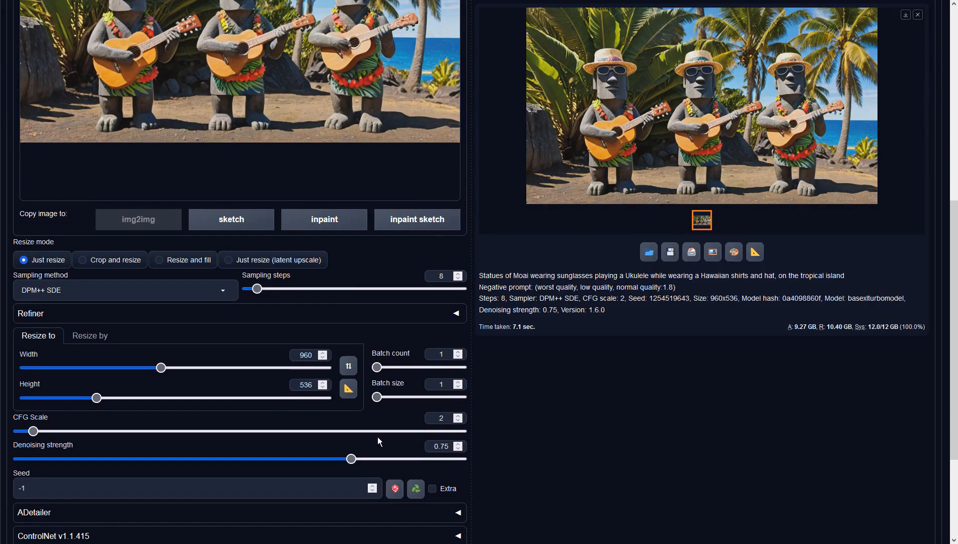
drag(351, 460, 409, 459)
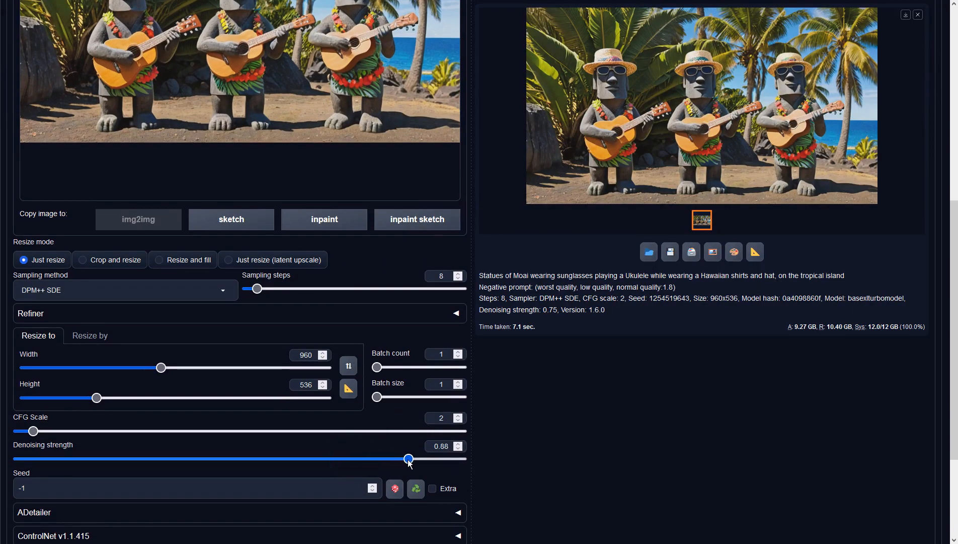
scroll(564, 400, up, 6)
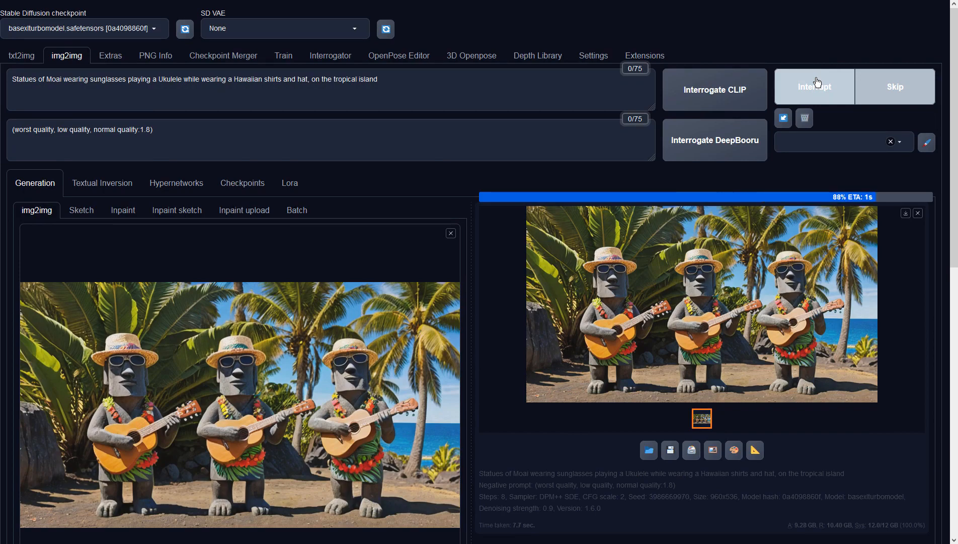
Inspect the two-statue result enlarged, use it as the img2img source, and generate another variation
click(794, 251)
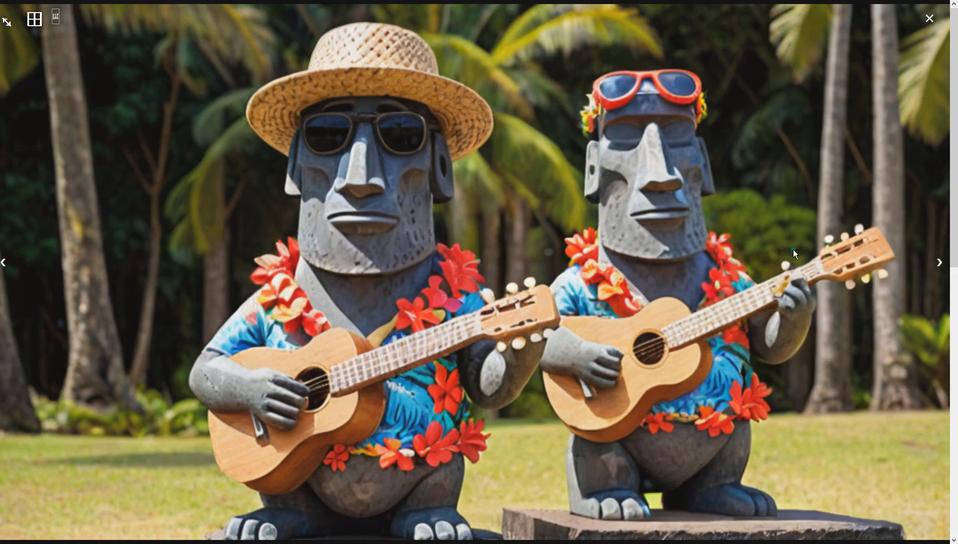
click(793, 249)
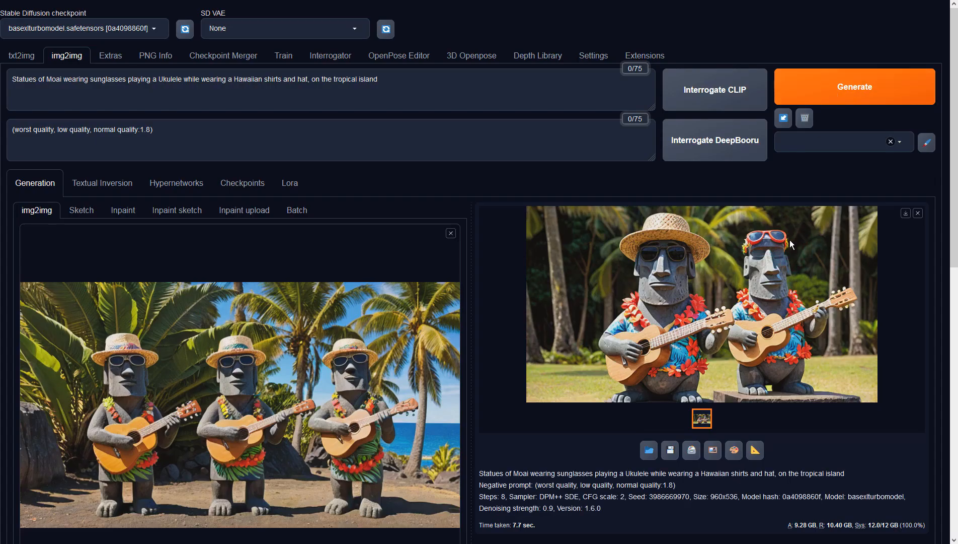
click(713, 450)
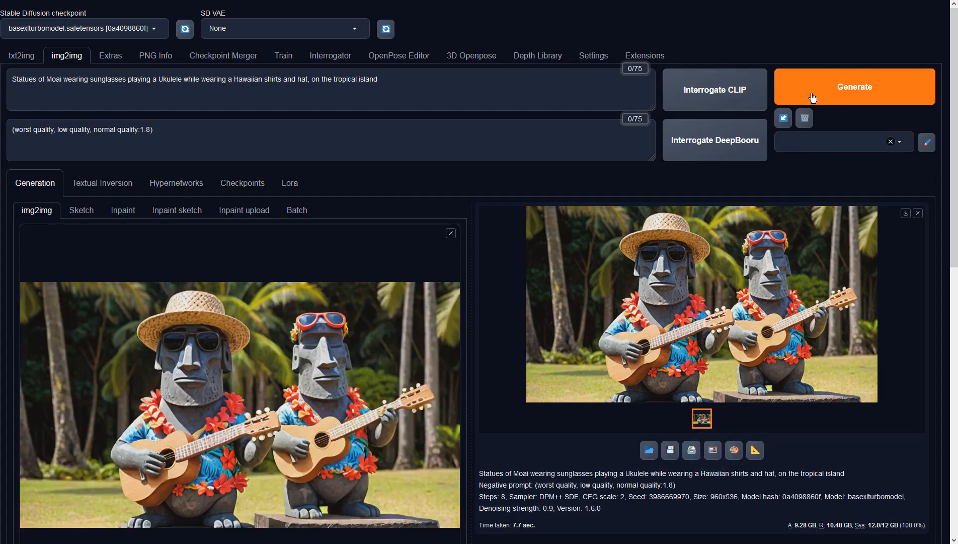
click(813, 97)
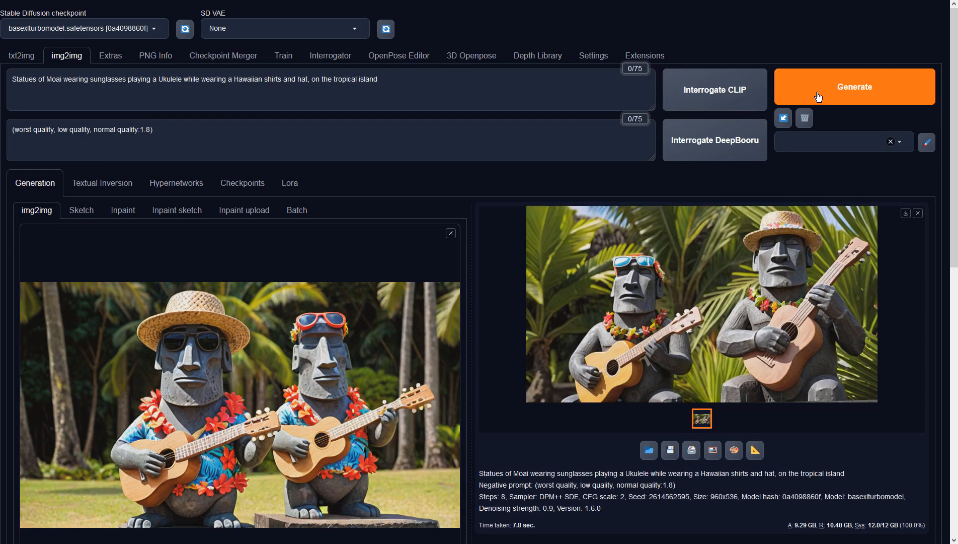
Inspect the result with two bare-chested statues among palm fronds enlarged, send it to img2img as the source, and generate another variation
click(790, 244)
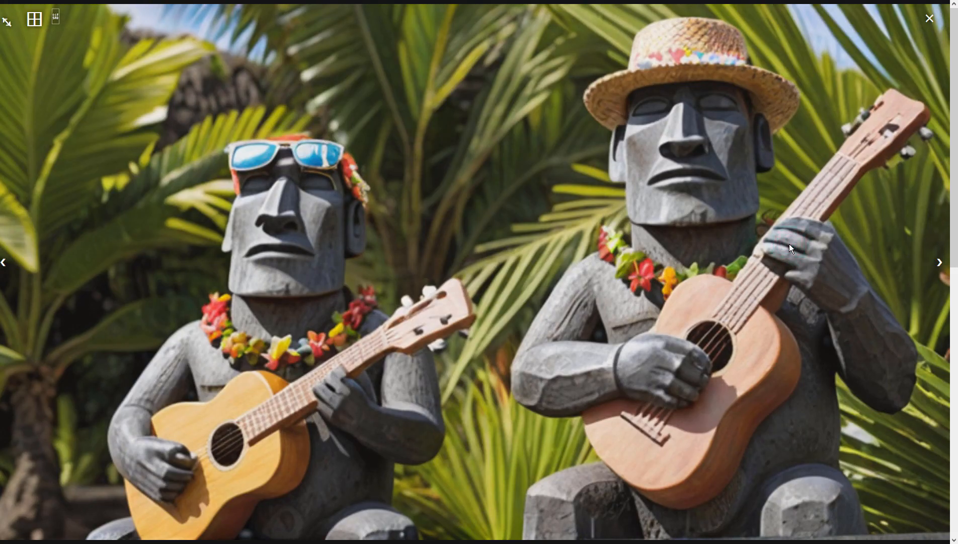
click(790, 244)
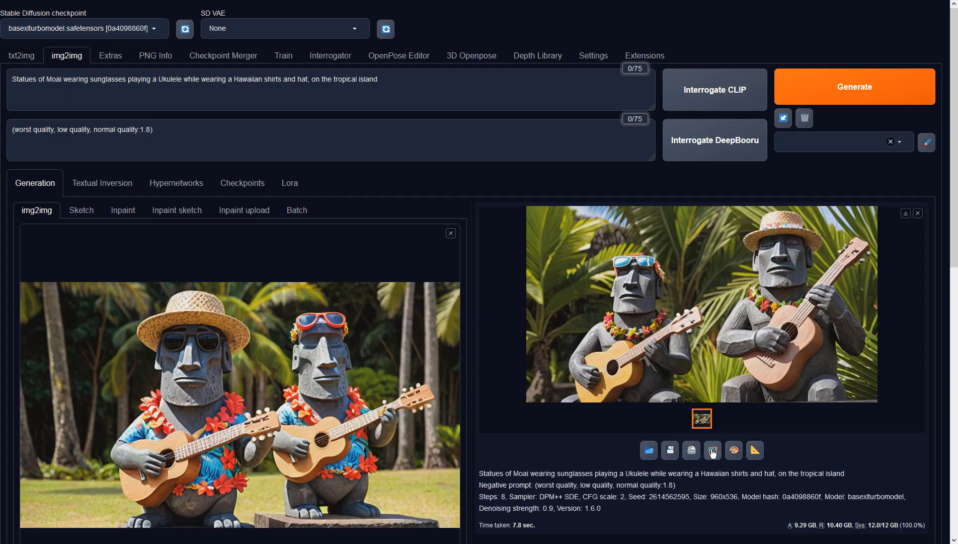
click(835, 89)
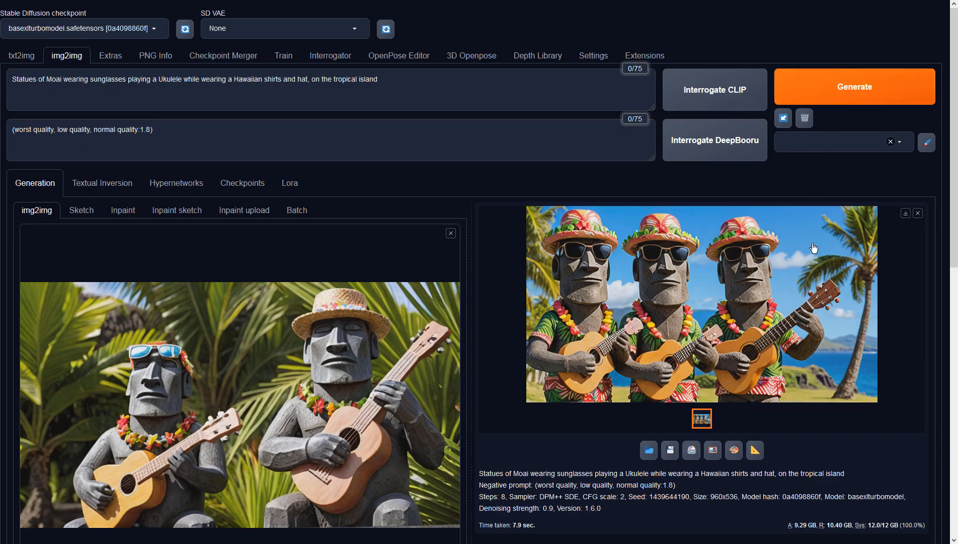
Inspect the three statues in green Hawaiian shirts enlarged, make that image the img2img source, and generate a new variation
click(812, 244)
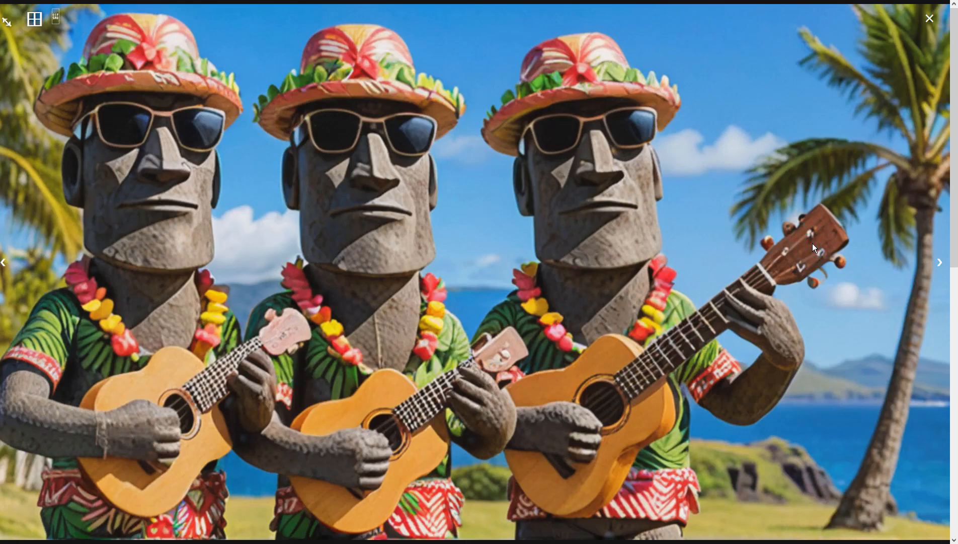
click(813, 243)
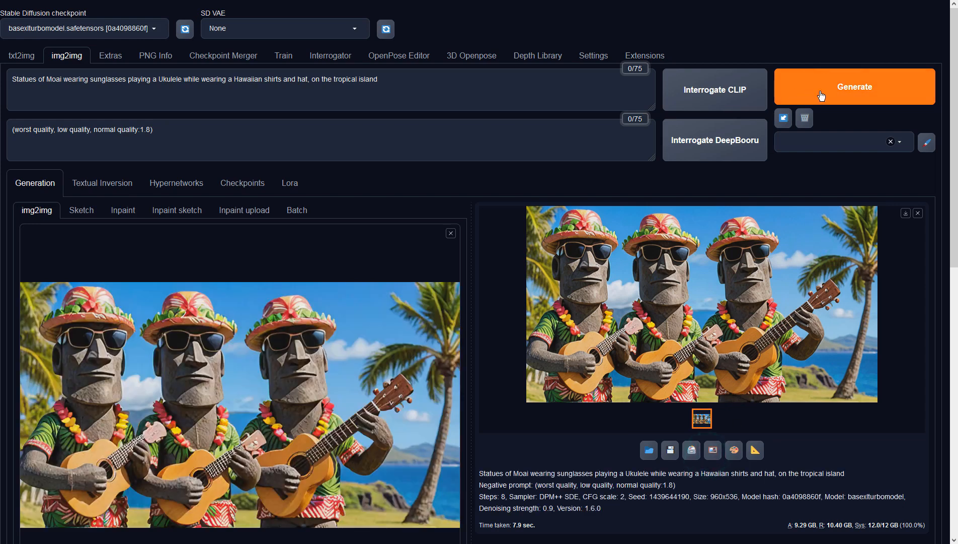
click(829, 93)
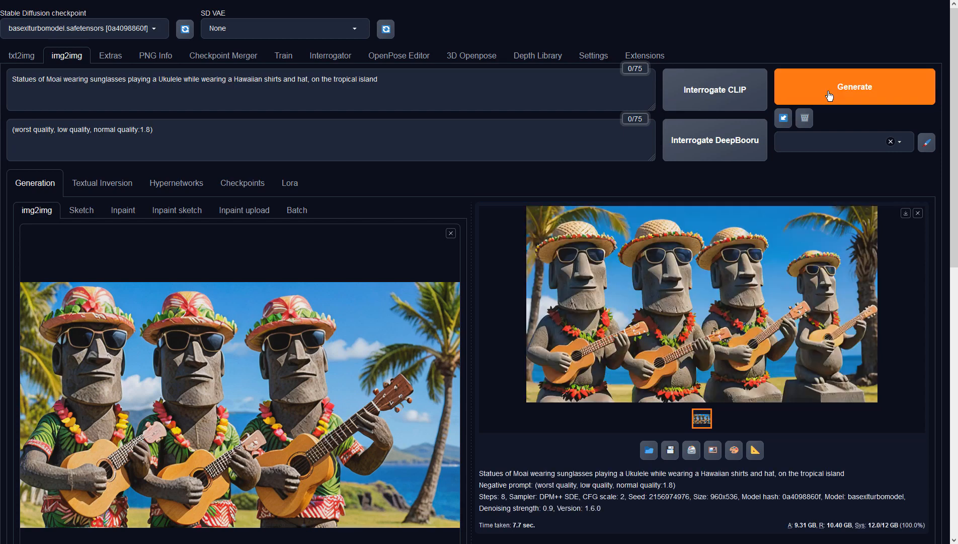
Inspect the four-statue result in straw hats enlarged, send it to img2img as the new source, and generate again
click(777, 239)
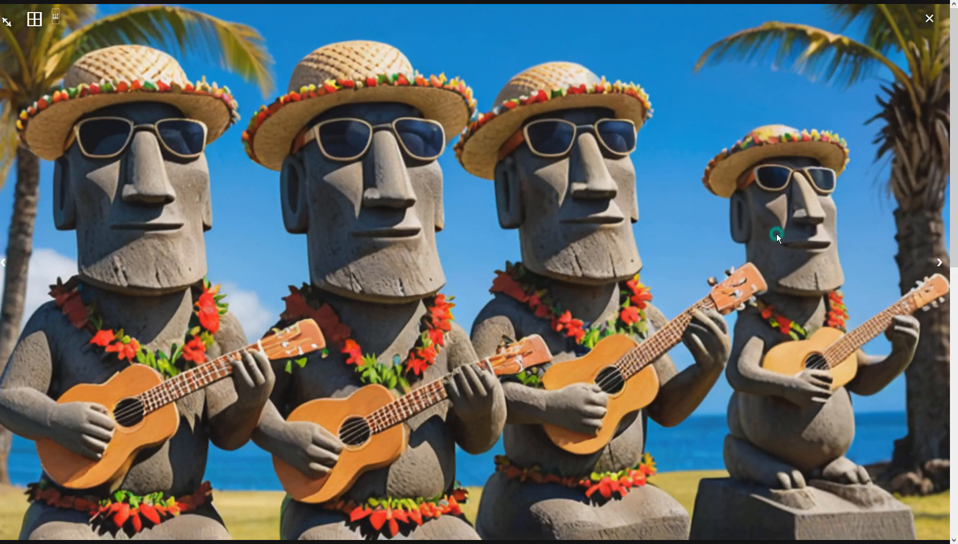
click(719, 234)
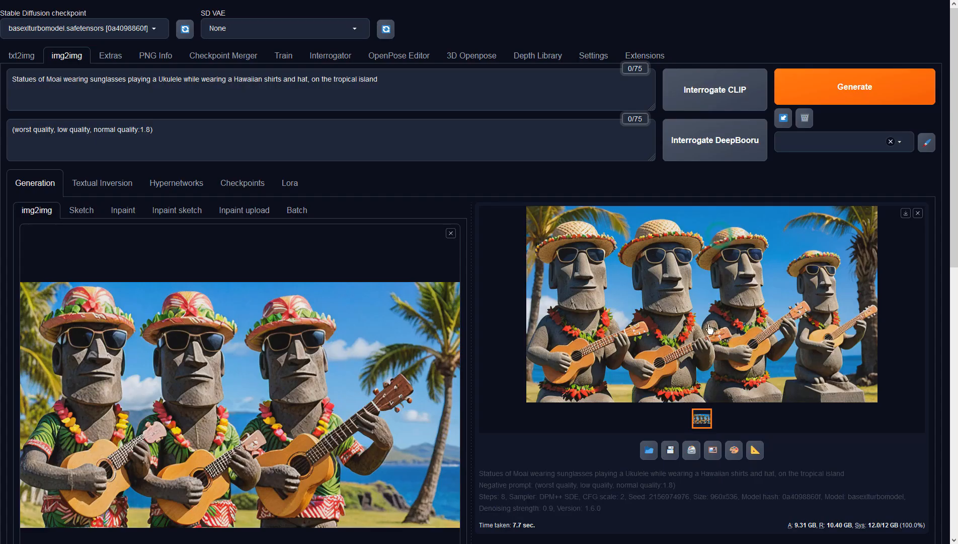
click(711, 453)
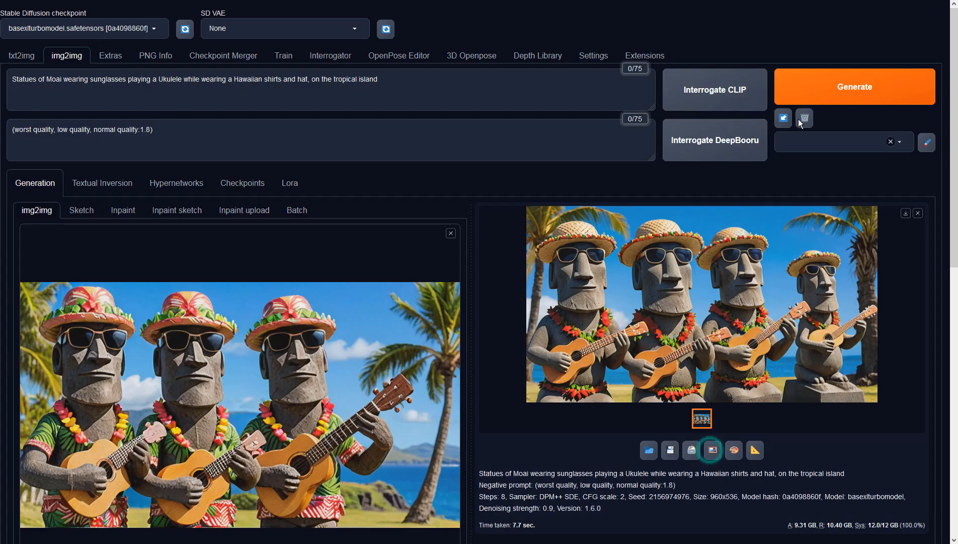
click(847, 83)
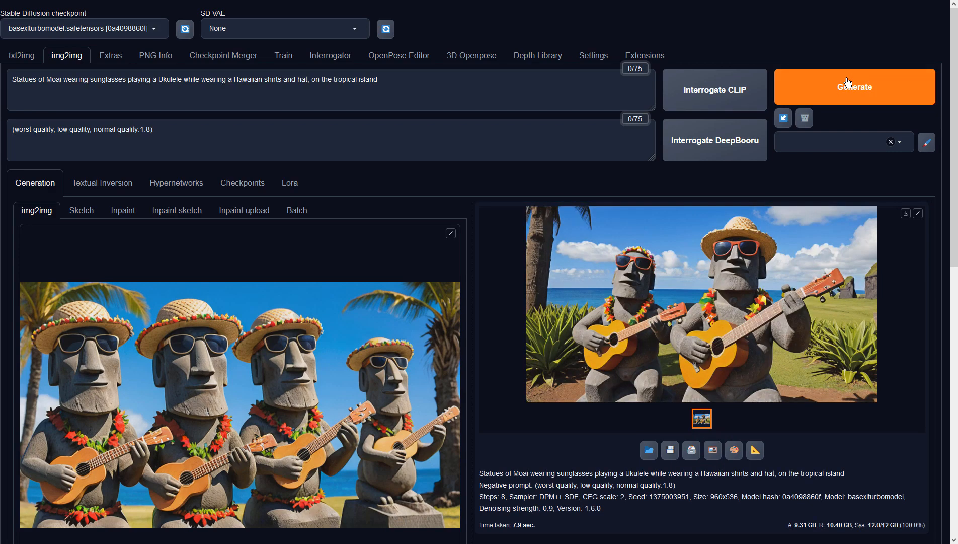
Inspect the newest result, with two statues in red sunglasses by the sea, enlarged
click(835, 220)
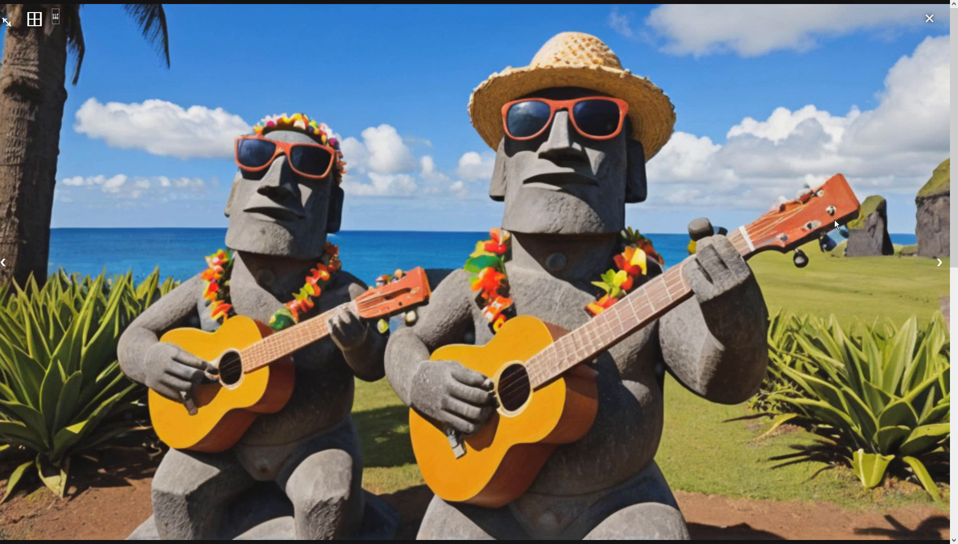